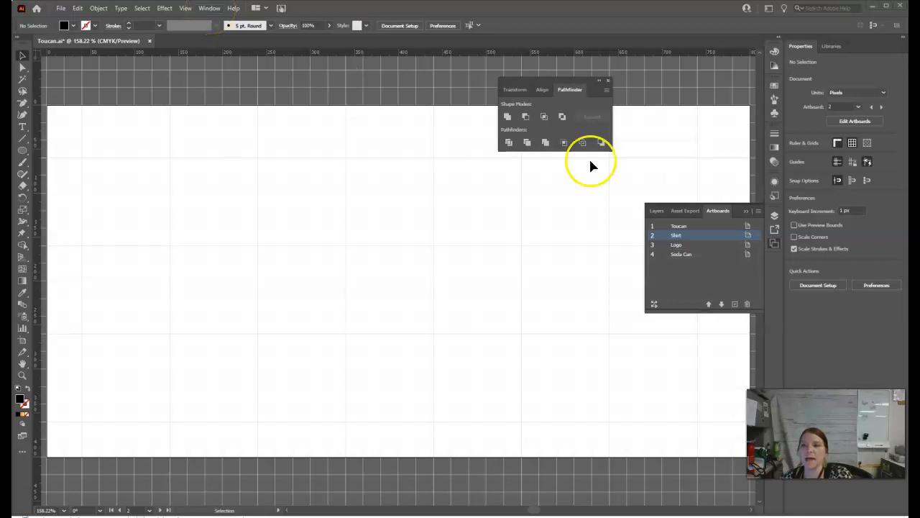
Step: Float the Swatches and Symbols panels over the artboard and leave the Brushes panel expanded
left_click(774, 85)
left_click_drag(666, 81, 279, 141)
left_click(685, 83)
left_click_drag(685, 83, 261, 307)
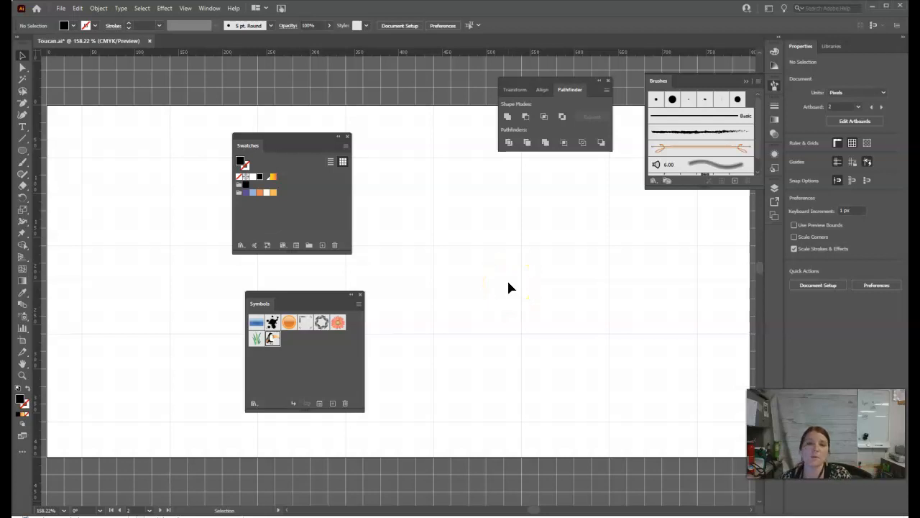
Step: Reset the Essentials Classic workspace to its default panel arrangement
left_click(210, 8)
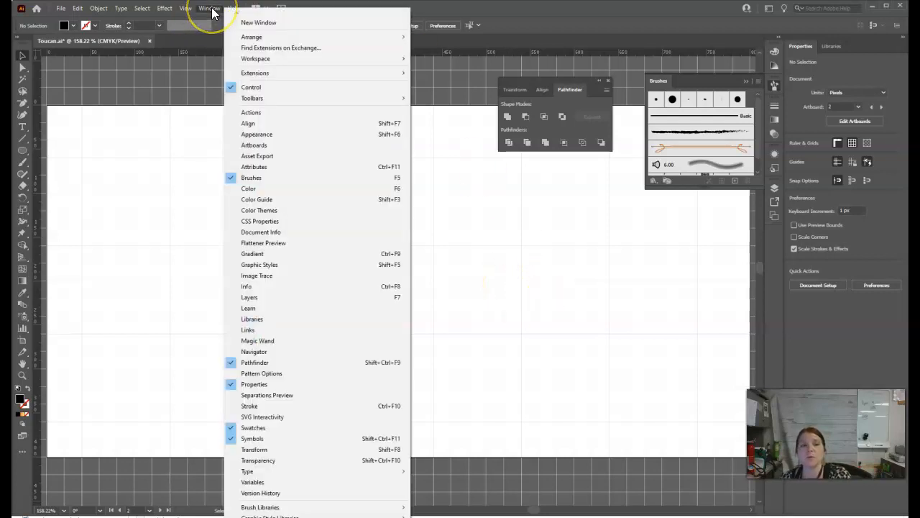
mouse_move(248, 58)
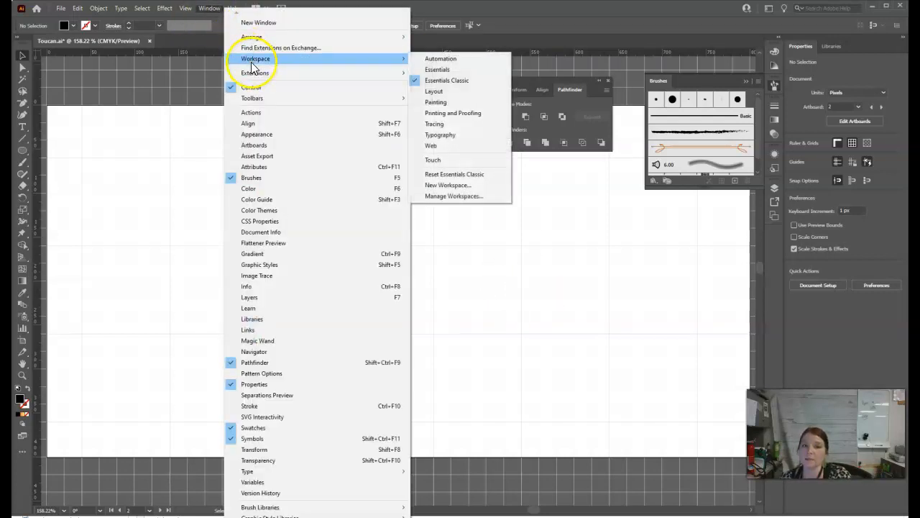
left_click(460, 177)
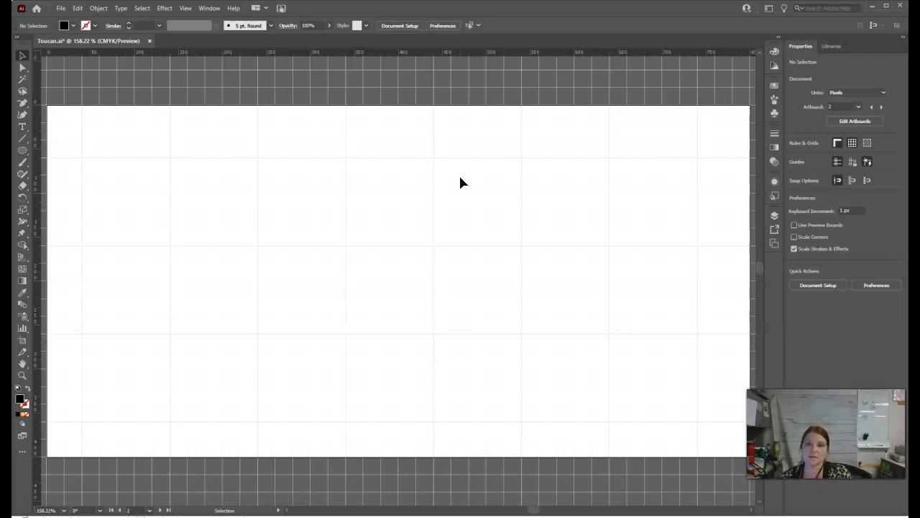
Step: Show the Layers panel and widen it so the full sublayer names can be read
left_click(211, 10)
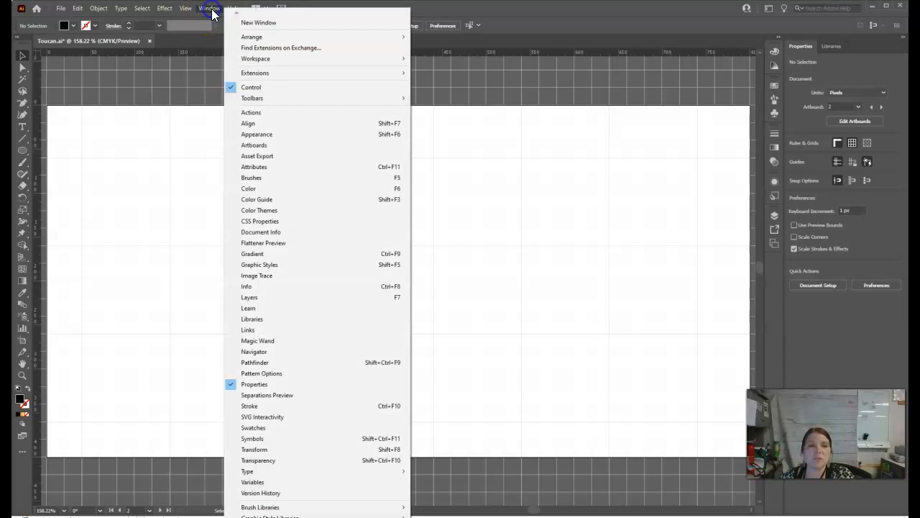
left_click(272, 297)
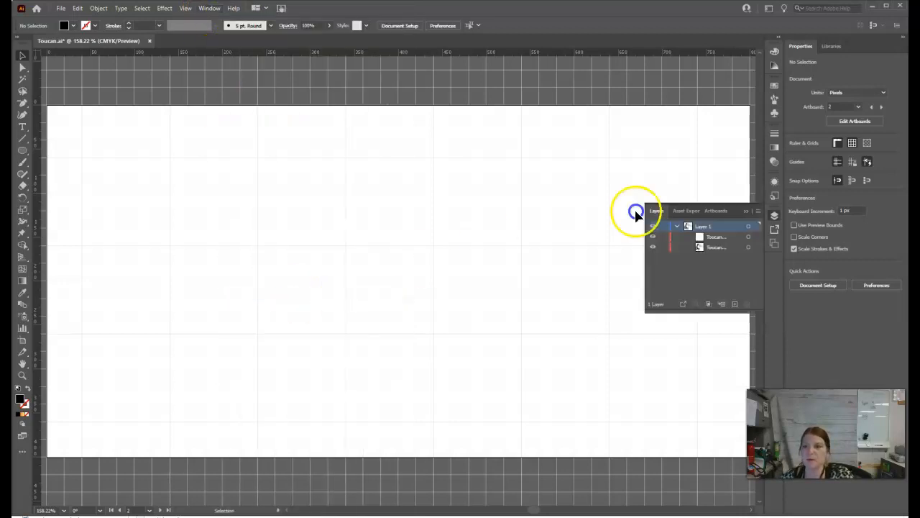
left_click(699, 247)
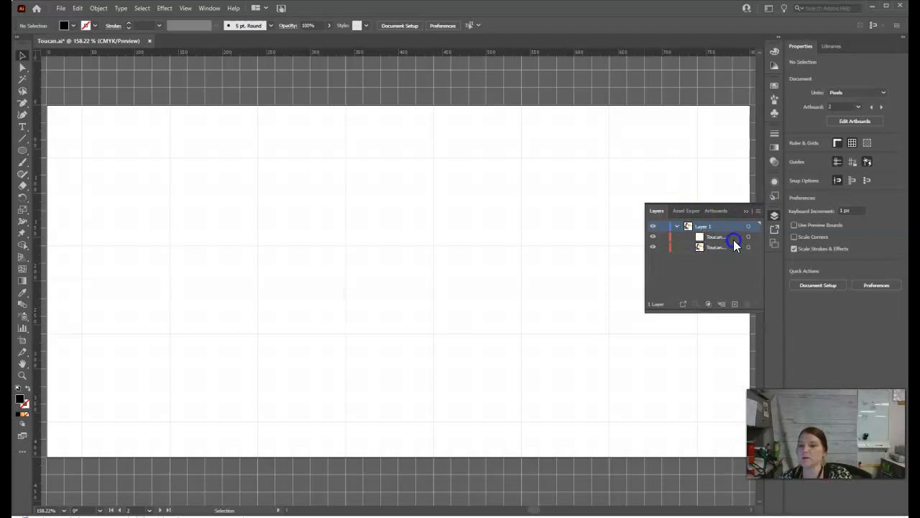
left_click_drag(646, 251, 553, 252)
Step: Delete the upper ToucanSymbol item with the blank thumbnail from Layer 1
left_click(642, 238)
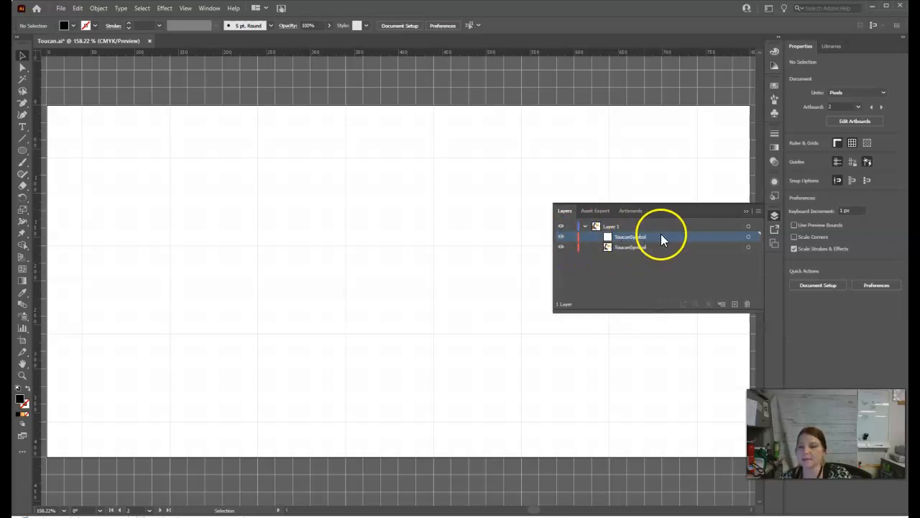
left_click(607, 249)
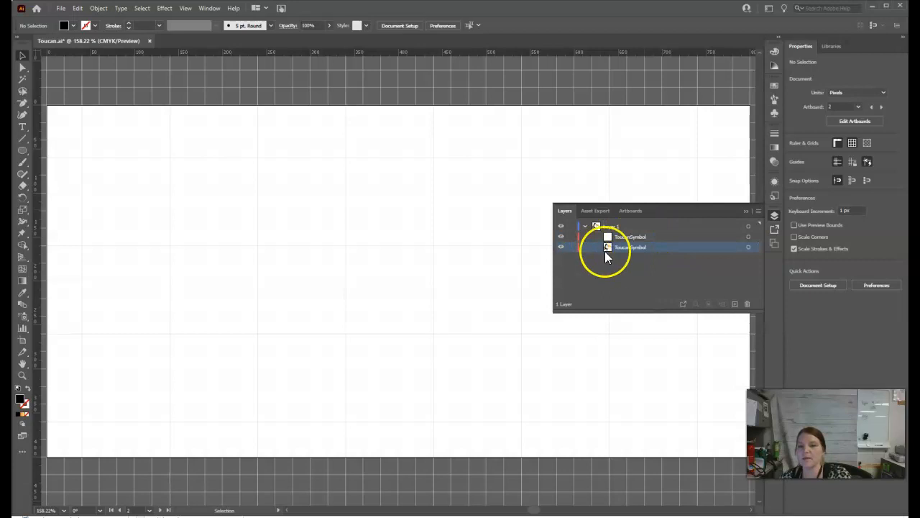
left_click(629, 239)
left_click(747, 303)
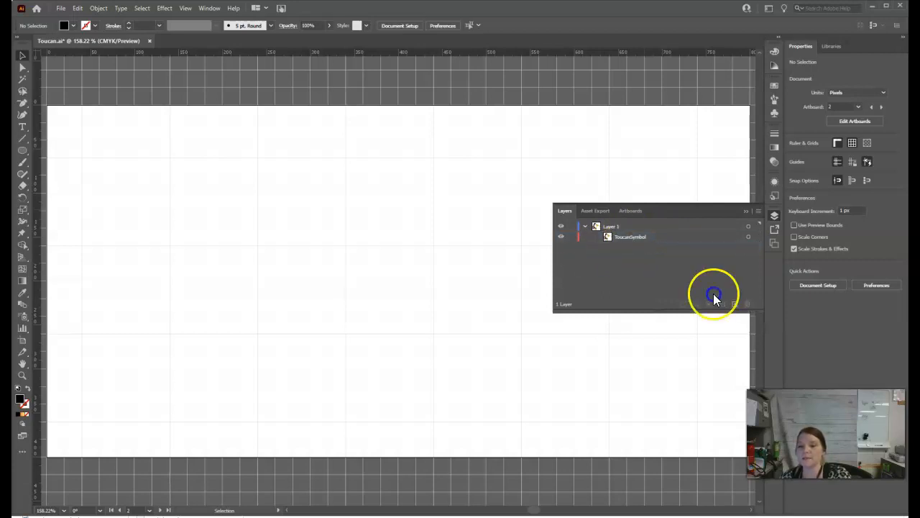
Step: Collapse Layer 1, rename it Toucan, and lock it
left_click(635, 238)
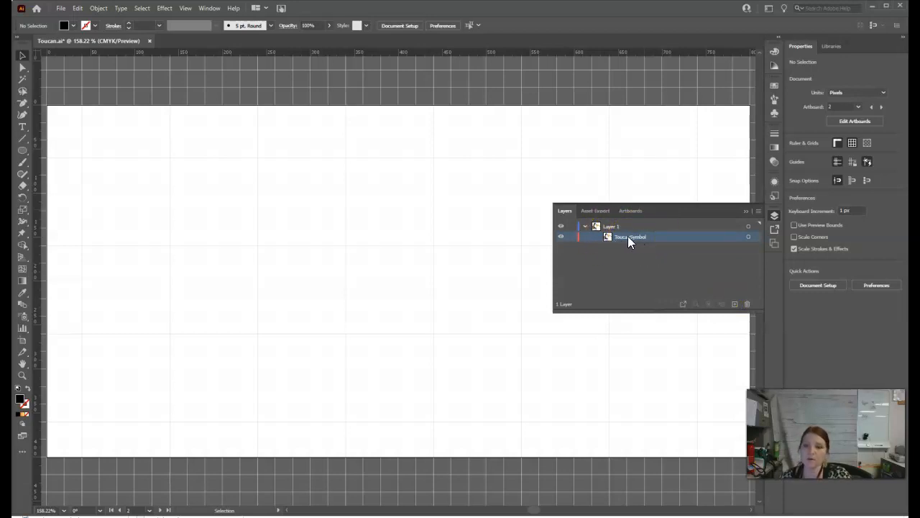
left_click(586, 226)
left_click(612, 228)
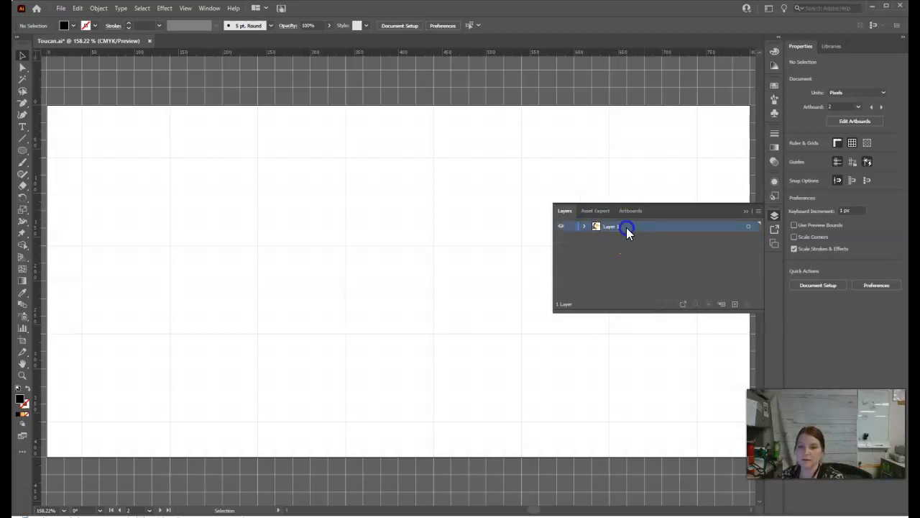
double_click(626, 227)
type("Toucan")
key("Return")
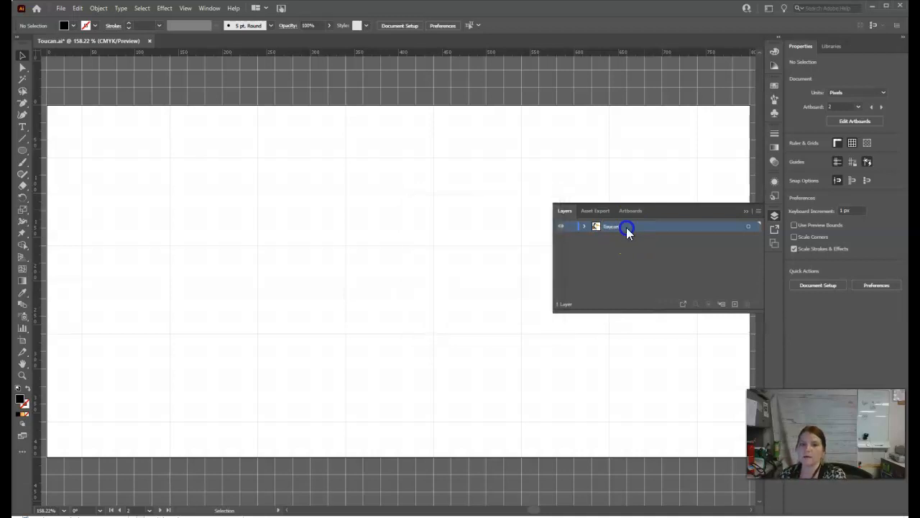
left_click(572, 227)
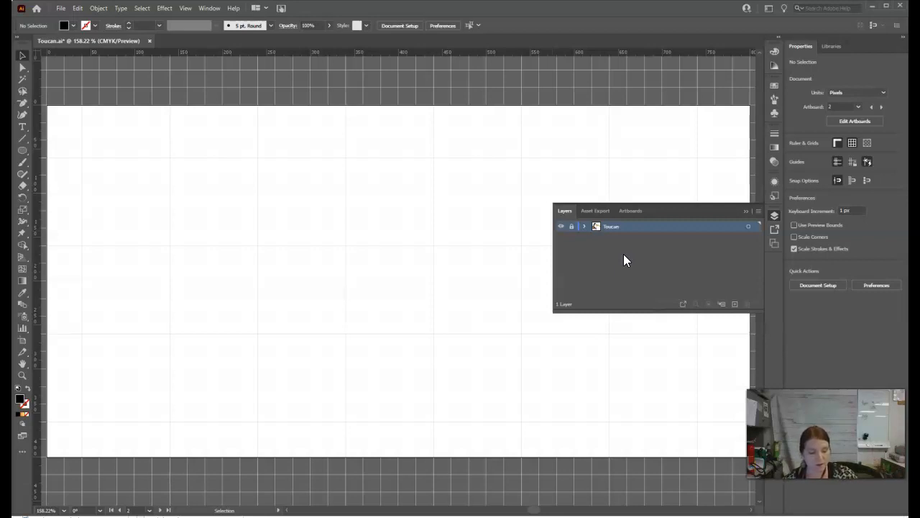
Step: Create a new layer above the Toucan layer and name it Shirt
left_click(735, 304)
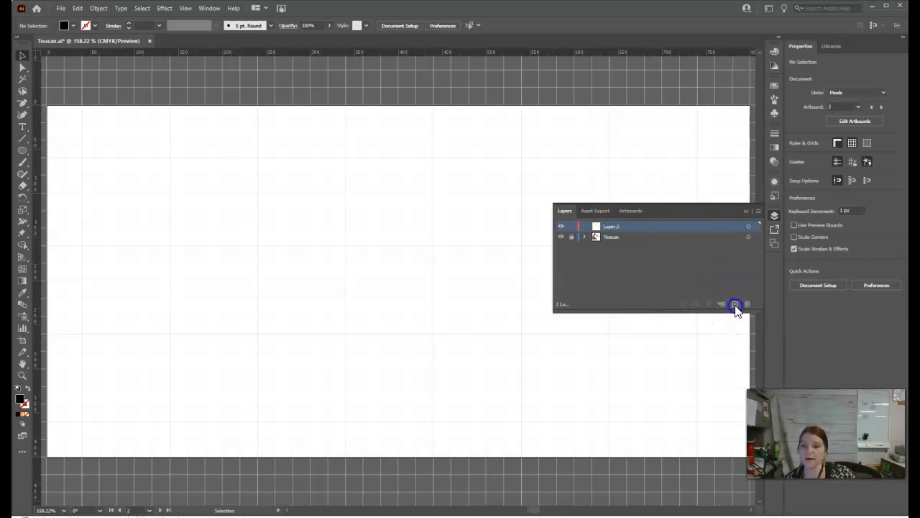
double_click(613, 228)
type("Shirt")
key("Return")
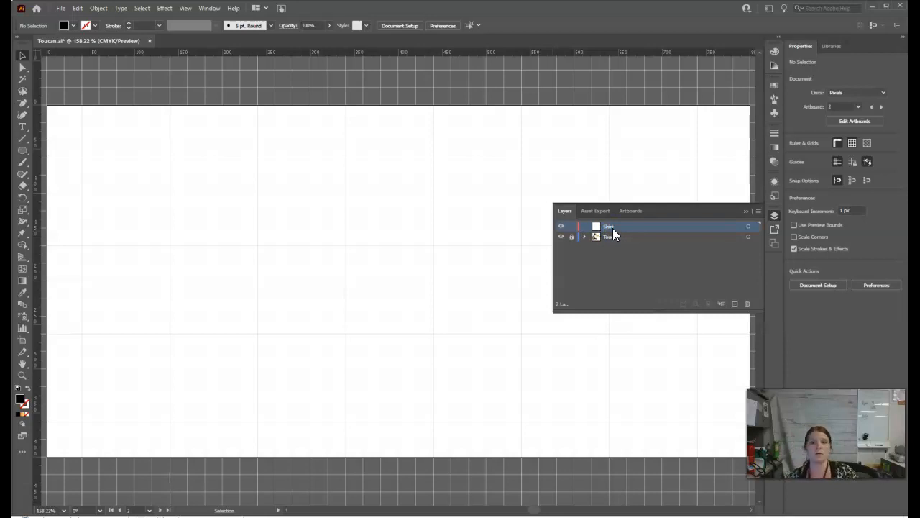
Step: Check the contents of the locked Toucan layer, collapse it again, and put away the Layers panel
left_click(588, 246)
left_click(585, 238)
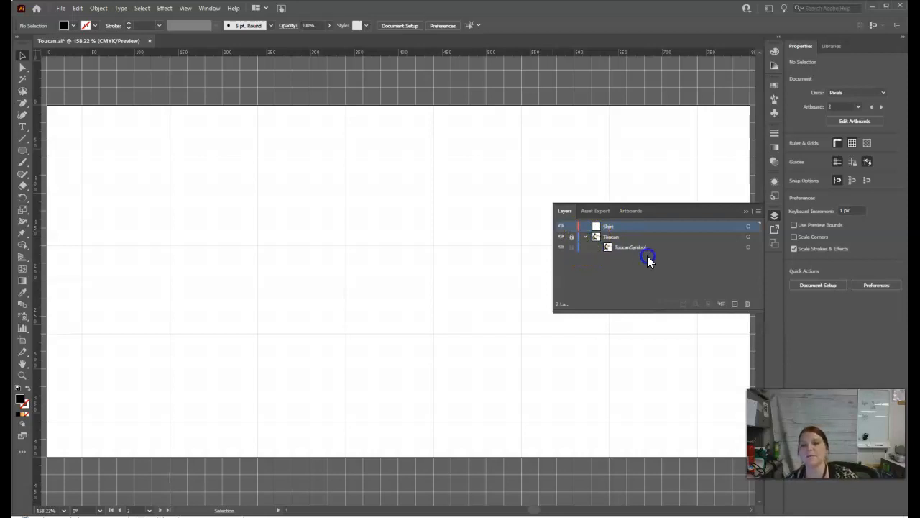
left_click(586, 247)
left_click(585, 237)
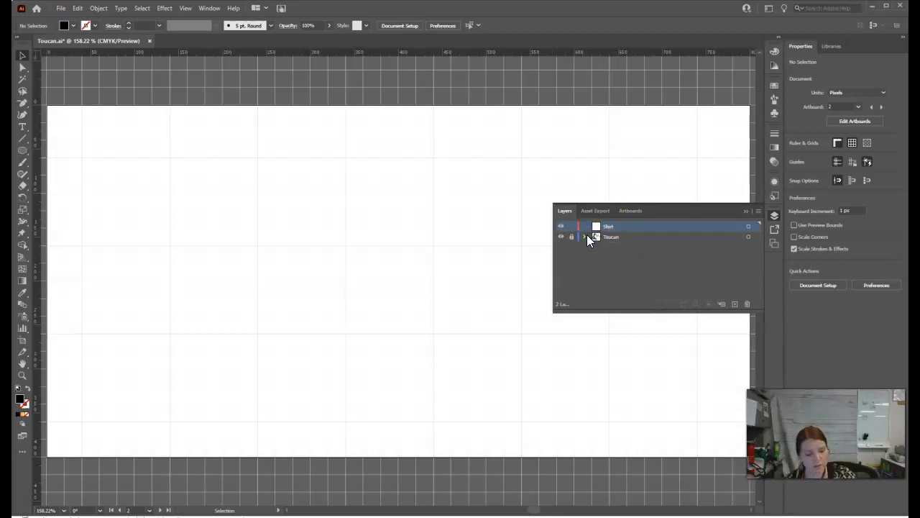
left_click(620, 238)
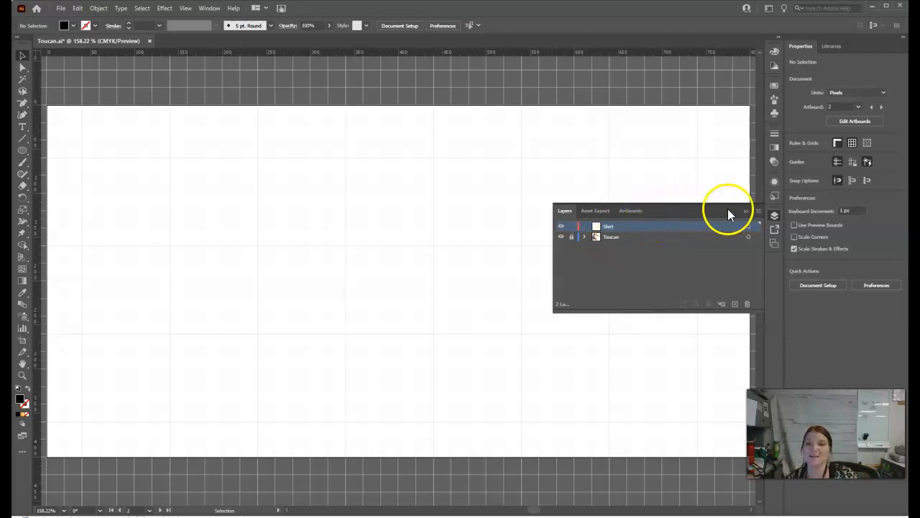
left_click(746, 212)
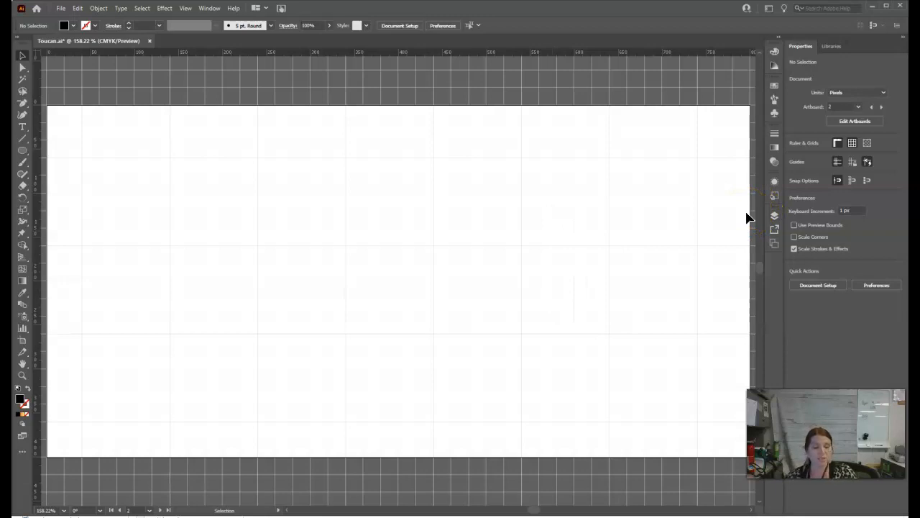
Step: Create a rectangle 800 px wide and 400 px high with the Rectangle tool on the Shirt artboard
left_click(24, 154)
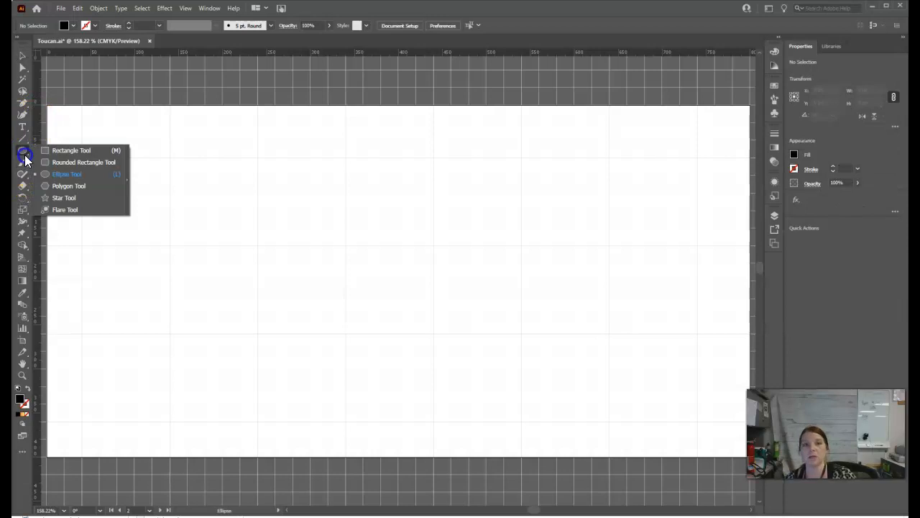
left_click_drag(25, 159, 67, 151)
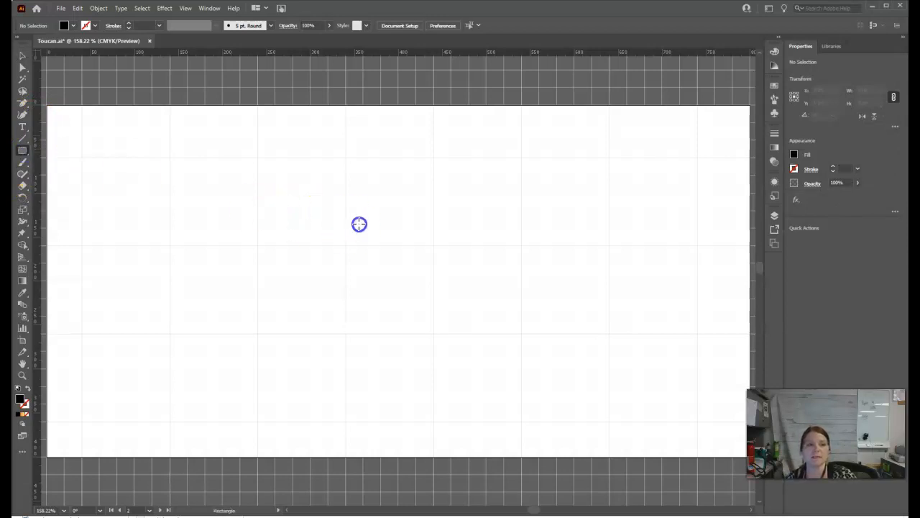
left_click(359, 235)
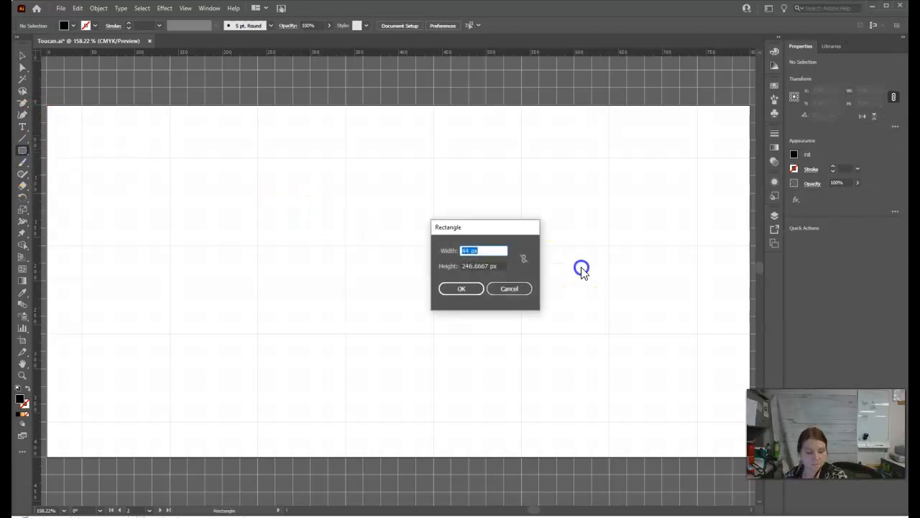
type("800")
key("Tab")
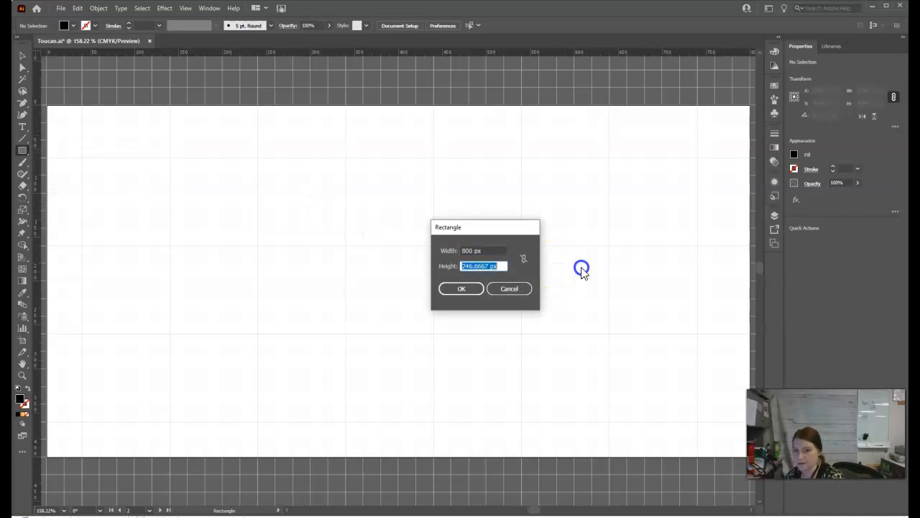
type("400")
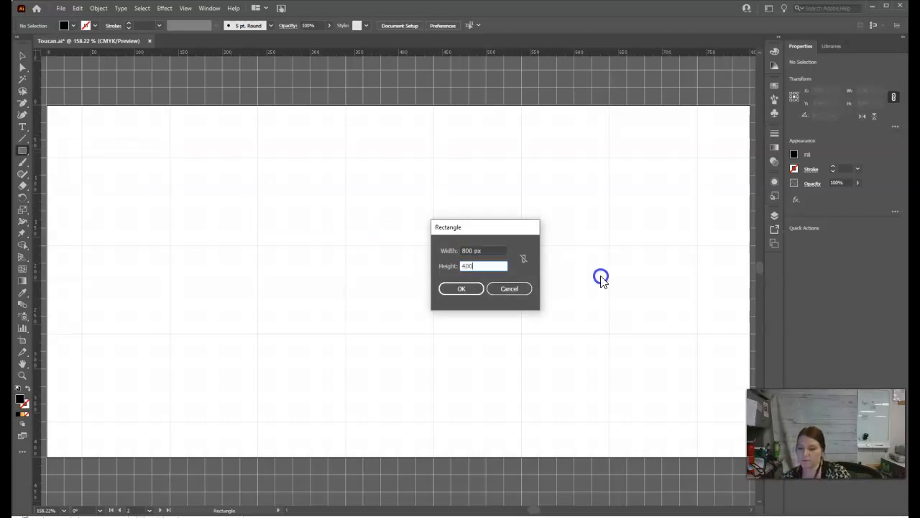
left_click(469, 290)
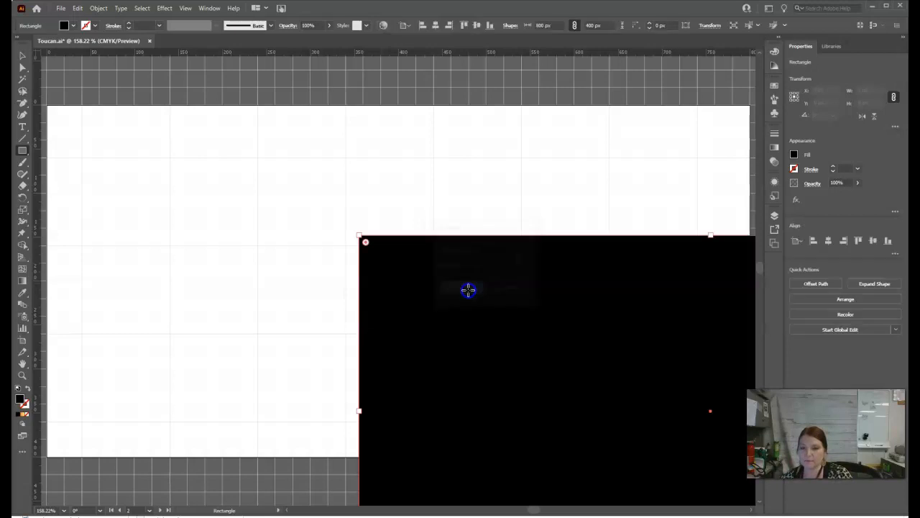
Step: Align the black rectangle to the artboard, centred horizontally and vertically, and deselect it
left_click(22, 56)
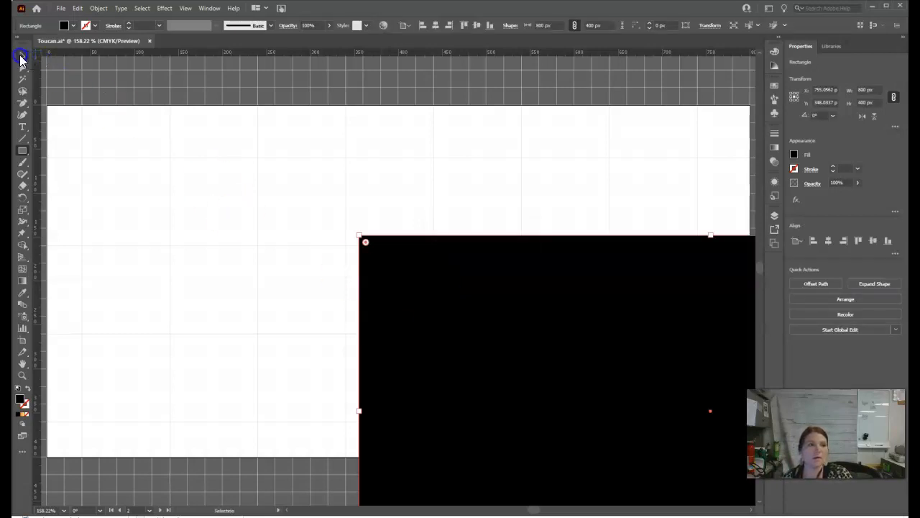
left_click_drag(633, 370, 363, 270)
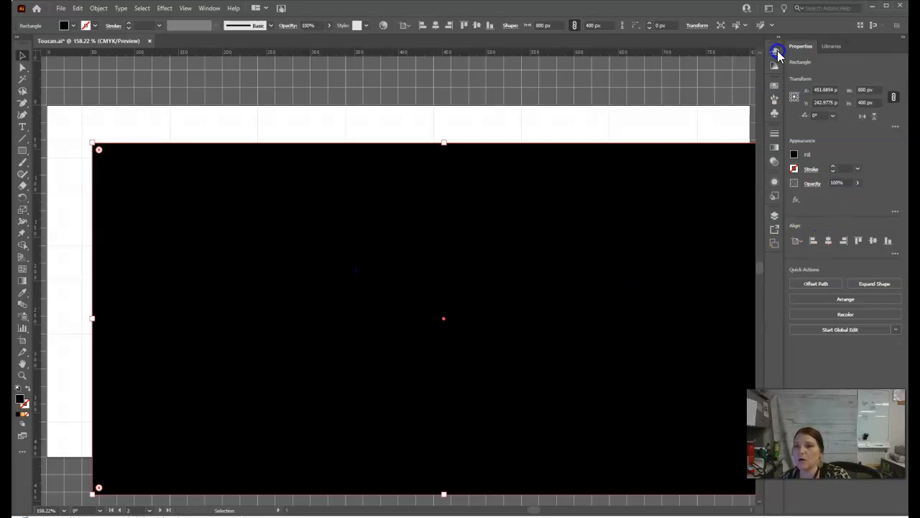
left_click(803, 243)
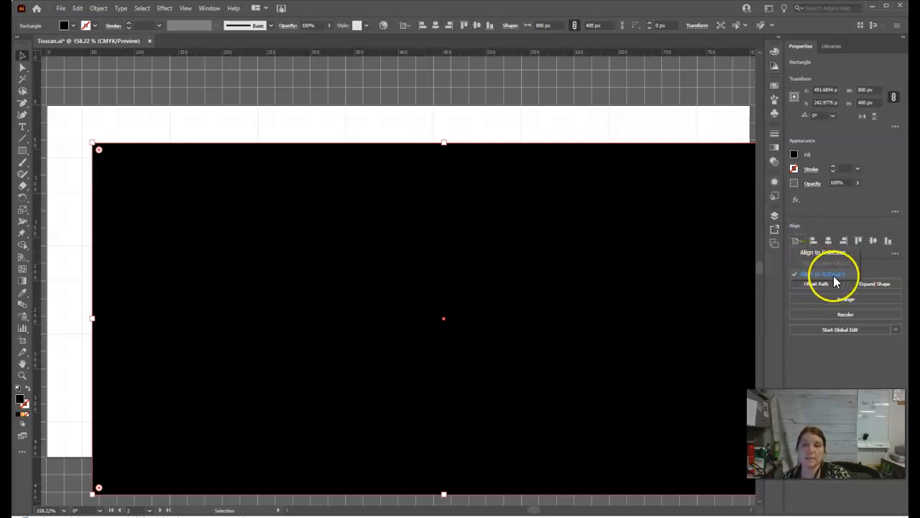
left_click(834, 275)
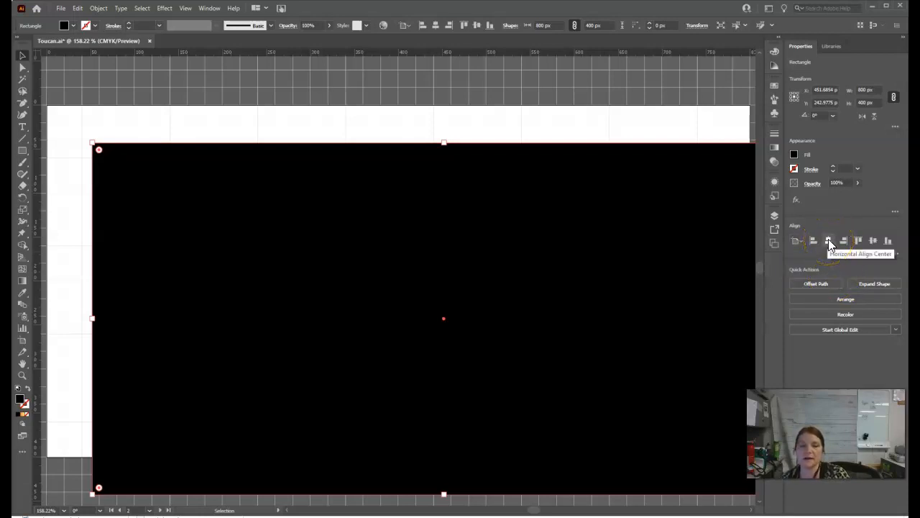
left_click(829, 242)
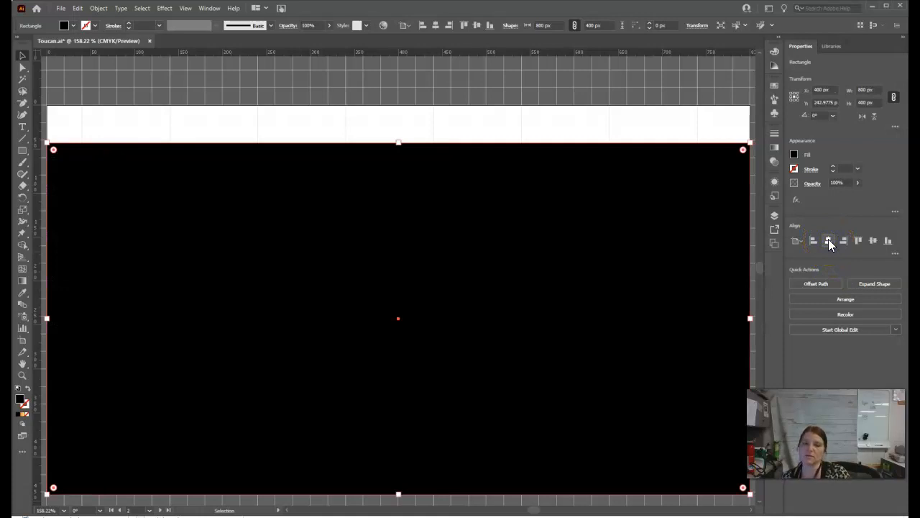
left_click(873, 241)
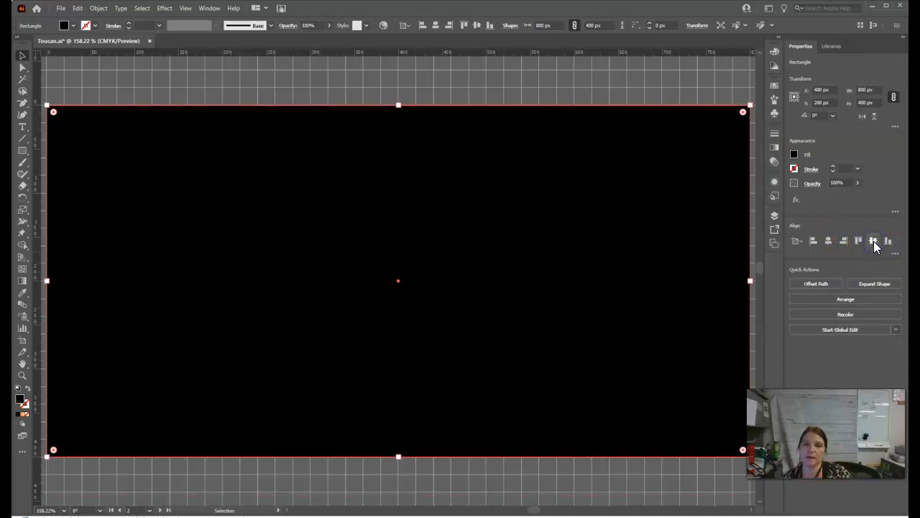
left_click(557, 91)
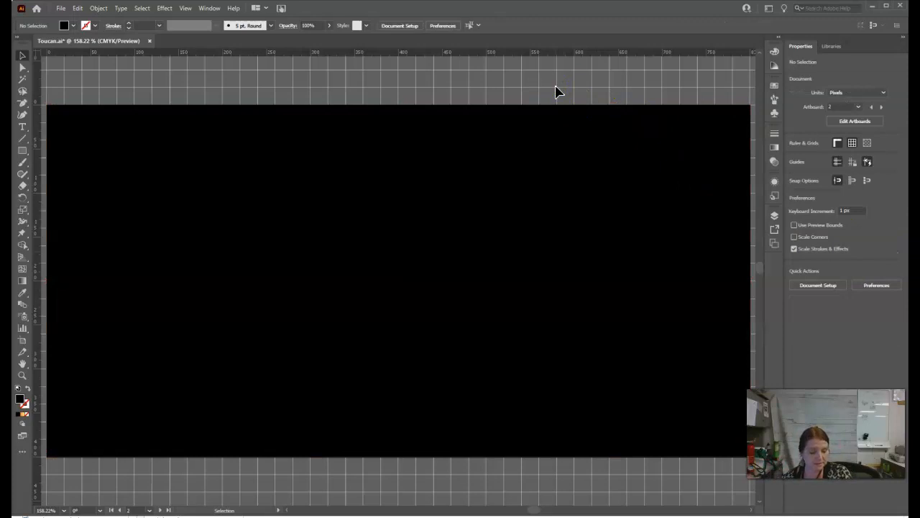
left_click(530, 90)
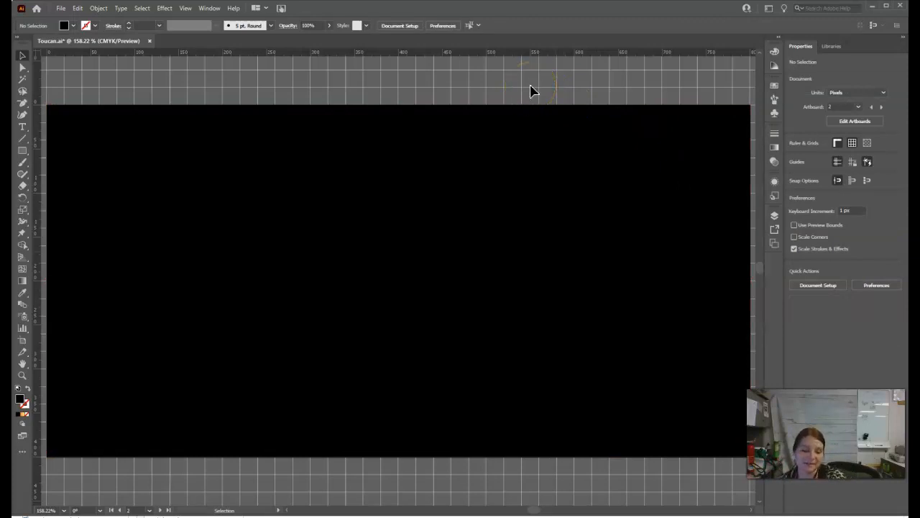
Step: Select the black rectangle on the Shirt artboard and activate the Knife tool
left_click(408, 209)
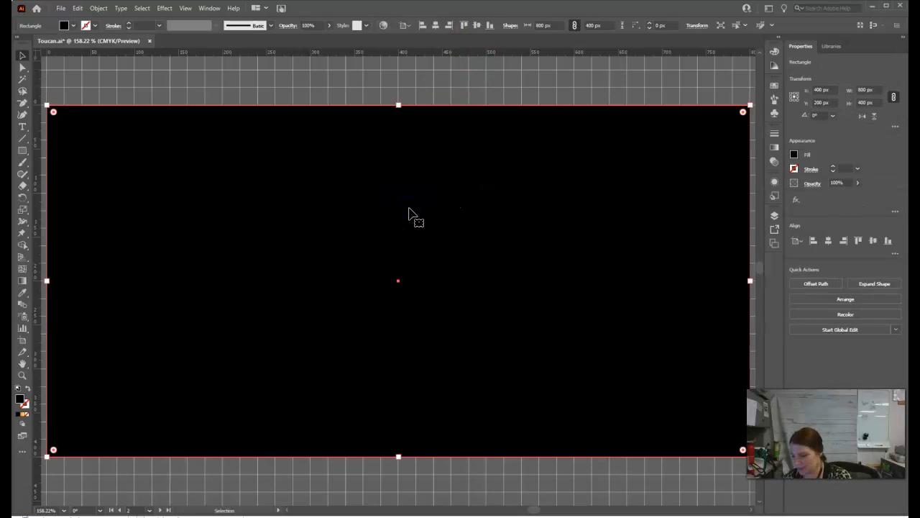
key("ctrl+minus")
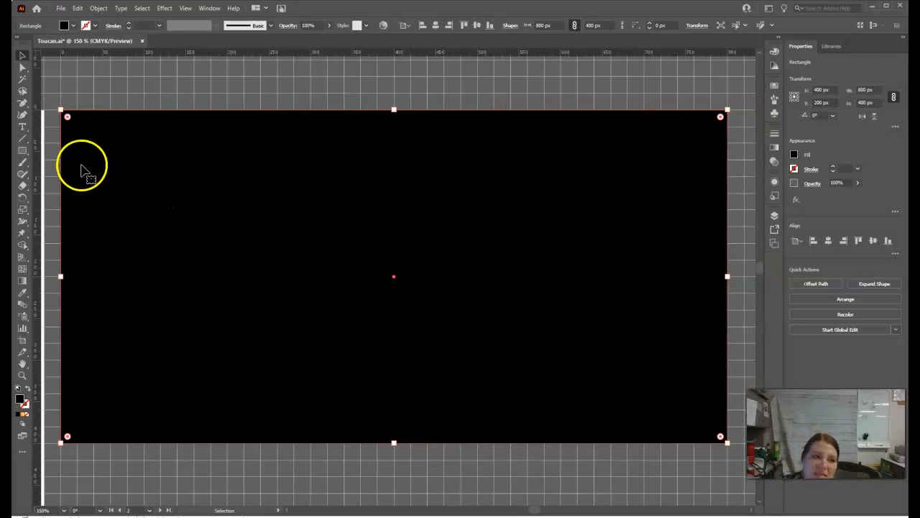
left_click(24, 189)
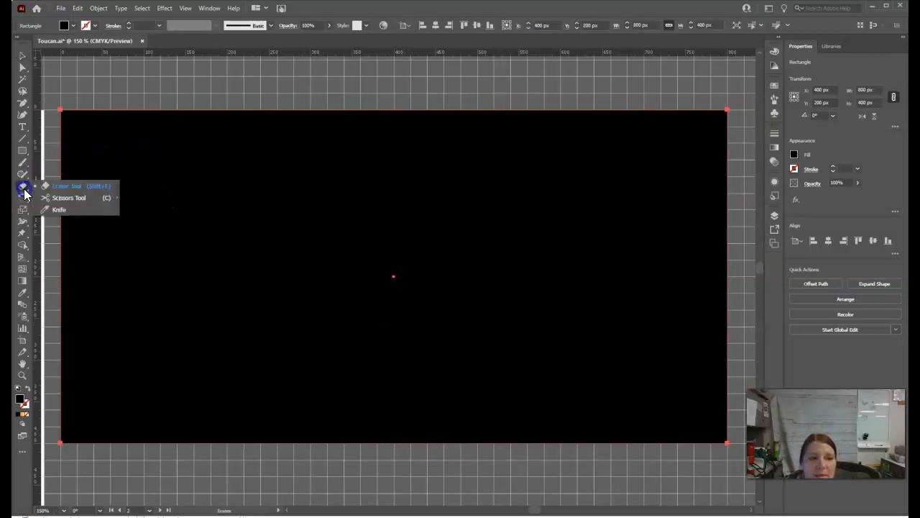
left_click_drag(23, 193, 54, 215)
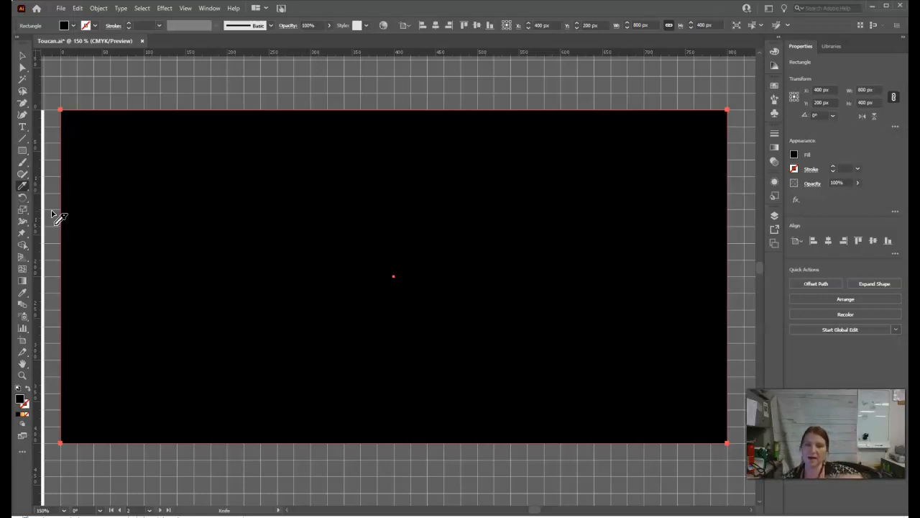
Step: Switch to the Google Slides workshop document, look at the sample shirt design, and return to Illustrator
key("v")
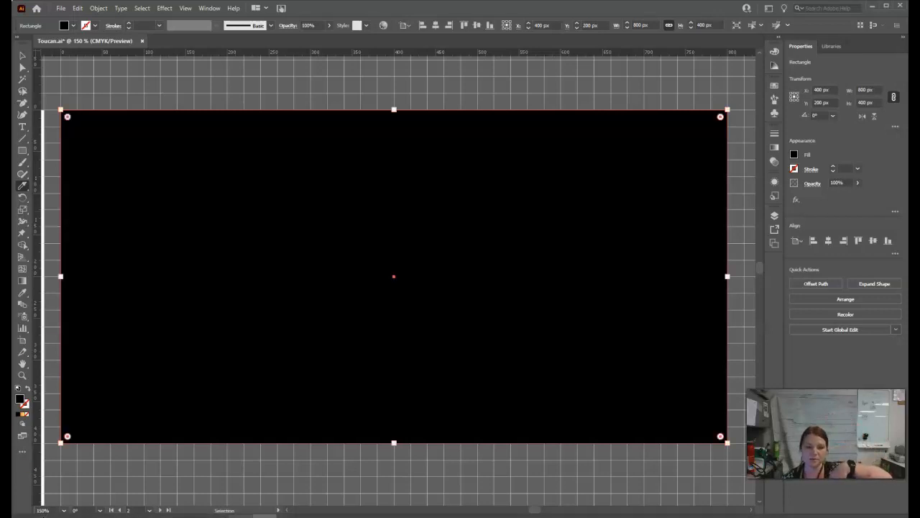
mouse_move(216, 512)
left_click(273, 488)
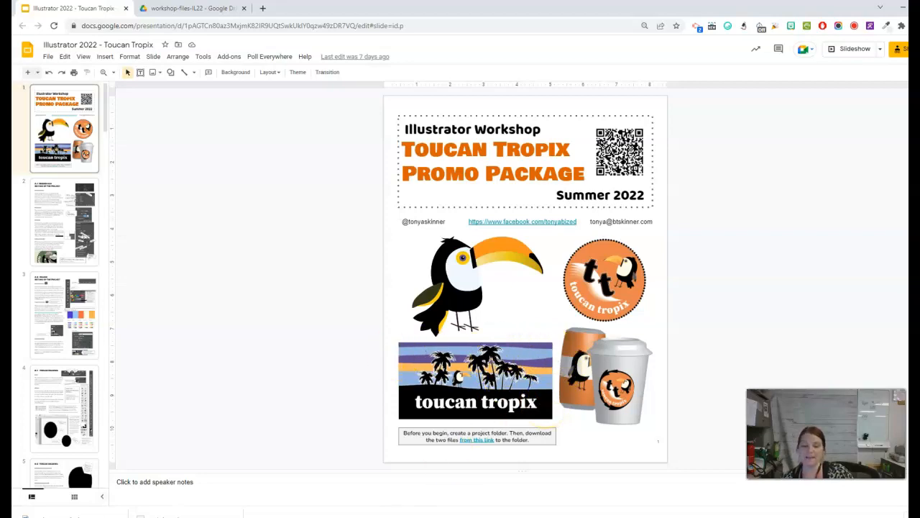
left_click(265, 516)
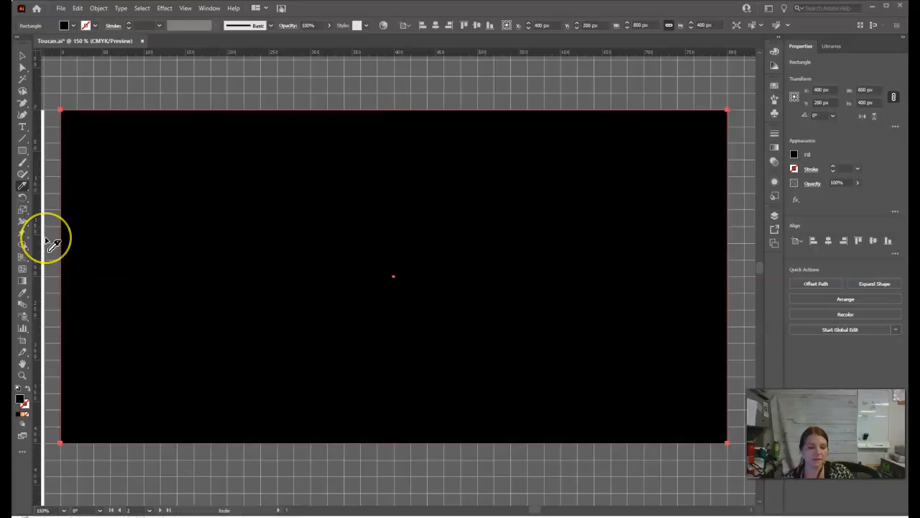
Step: Cut the black rectangle into six wavy horizontal bands with five freehand Knife strokes across its full width
left_click(55, 153)
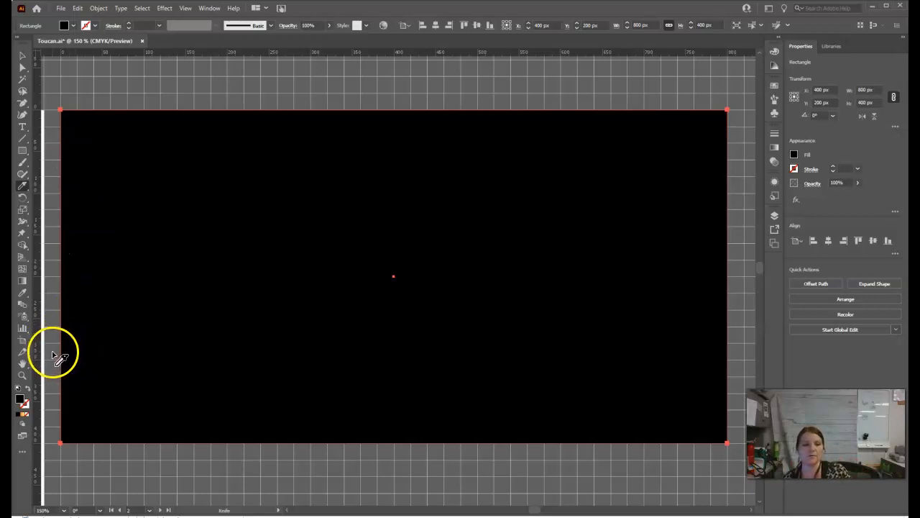
mouse_move(52, 348)
left_mouse_down()
mouse_move(287, 330)
mouse_move(742, 357)
left_mouse_up()
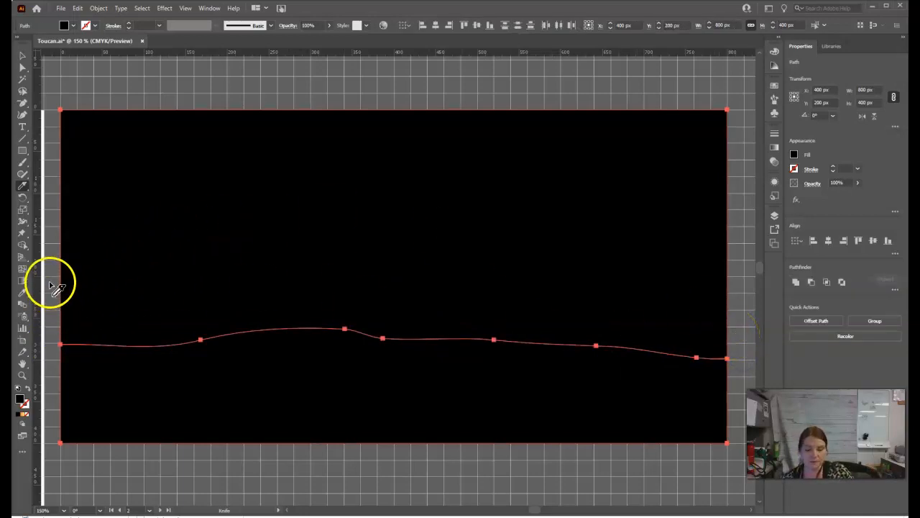
mouse_move(52, 282)
left_mouse_down()
mouse_move(394, 261)
mouse_move(622, 273)
mouse_move(744, 276)
left_mouse_up()
mouse_move(732, 243)
left_mouse_down()
mouse_move(294, 227)
mouse_move(163, 227)
mouse_move(42, 231)
left_mouse_up()
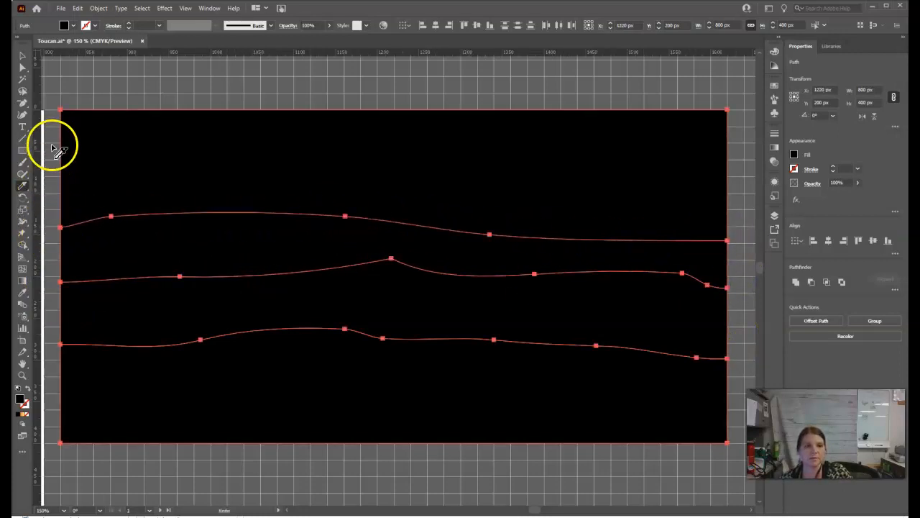
mouse_move(55, 164)
left_mouse_down()
mouse_move(604, 155)
mouse_move(727, 165)
left_mouse_up()
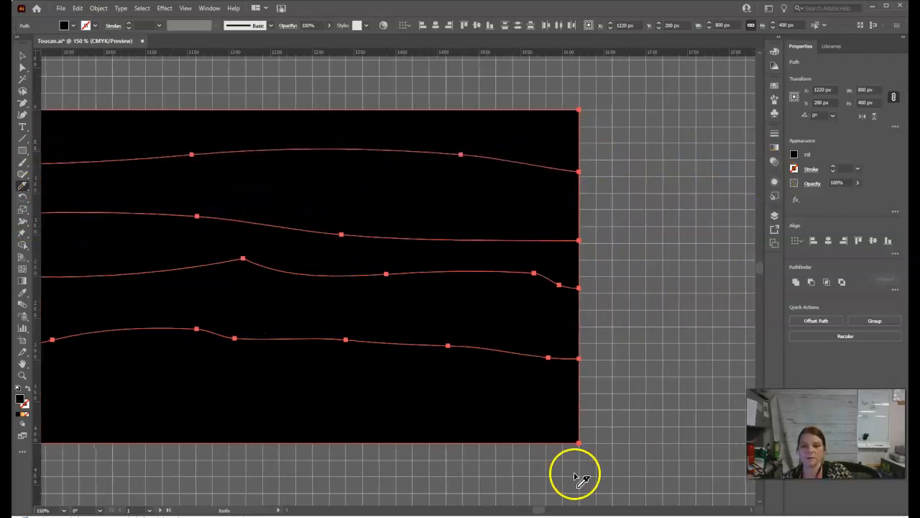
left_click_drag(538, 510, 533, 509)
mouse_move(755, 137)
left_mouse_down()
mouse_move(561, 139)
mouse_move(366, 119)
mouse_move(56, 144)
left_mouse_up()
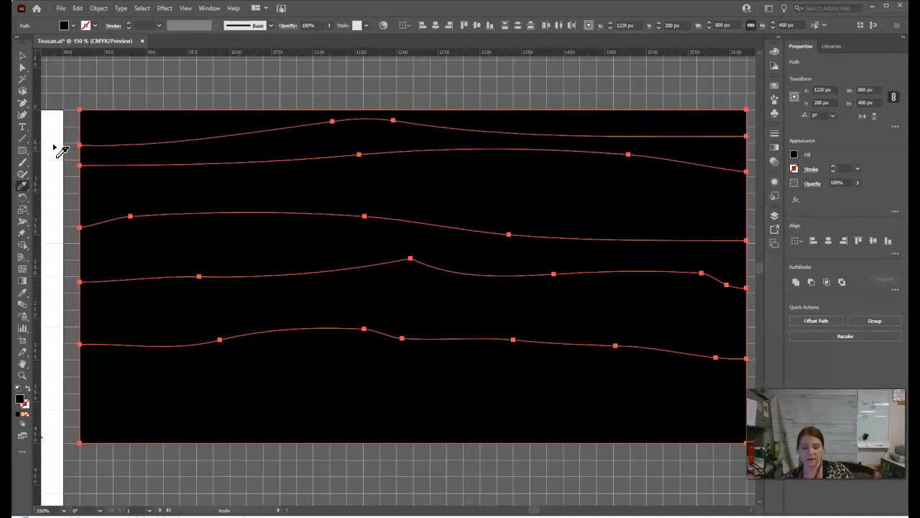
Step: Check the cuts by selecting individual bands with the Selection tool, and deselect everything
left_click(22, 56)
left_click(173, 134)
left_click(213, 94)
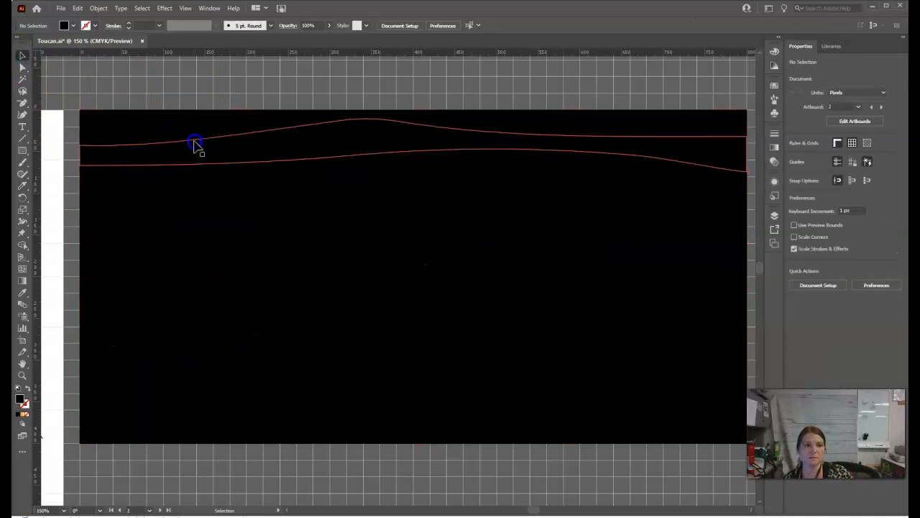
left_click(192, 131)
left_click(333, 143)
left_click(332, 172)
left_click(273, 88)
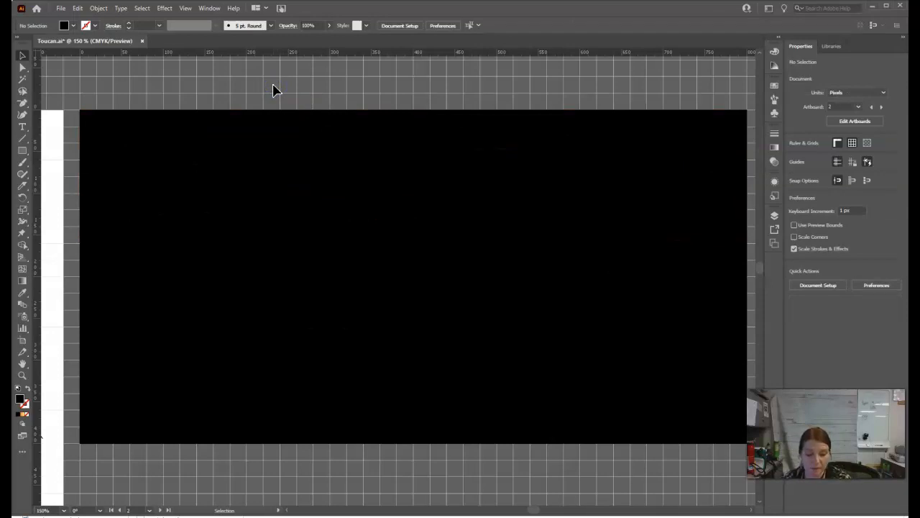
Step: Fill the top band with the purple swatch, the second with light blue and the third with purple
left_click(238, 116)
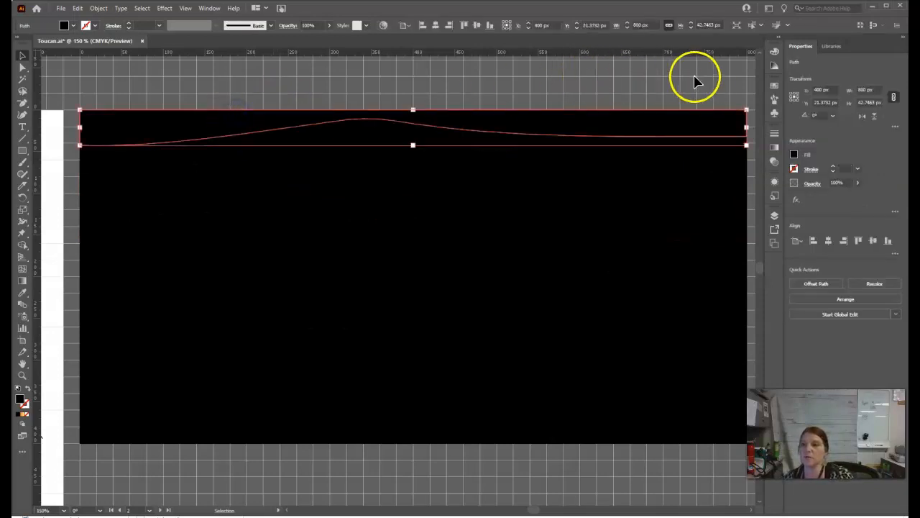
left_click(773, 87)
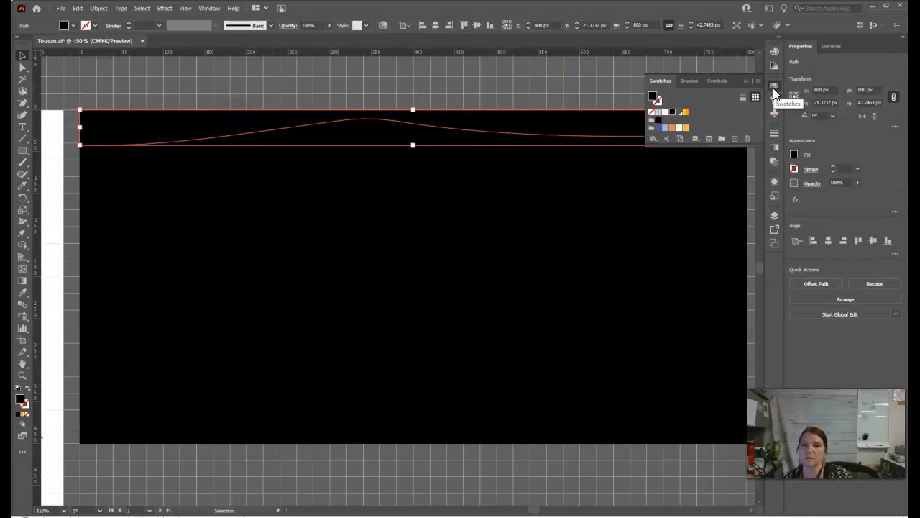
left_click(658, 128)
left_click(635, 140)
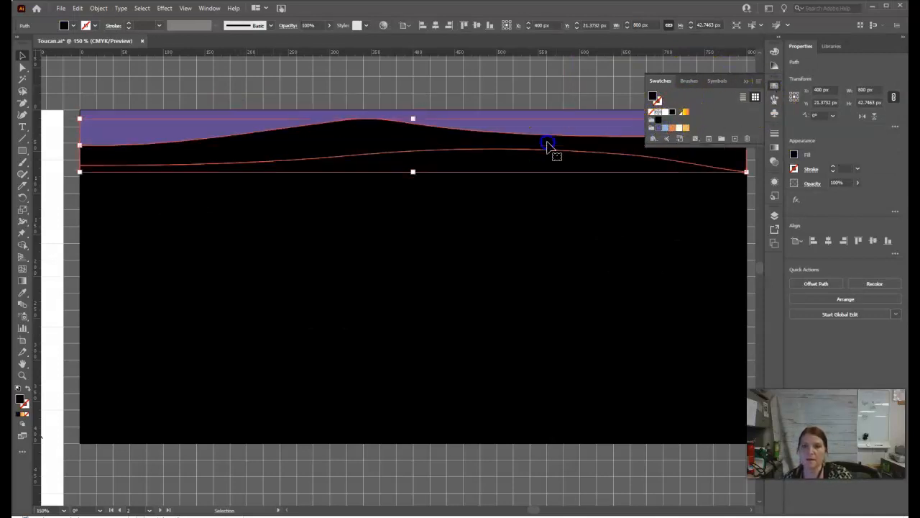
left_click(666, 130)
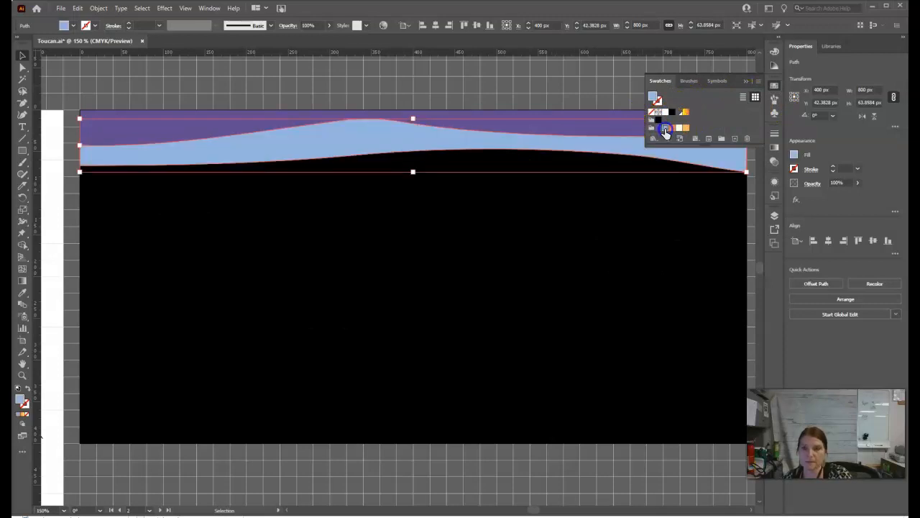
left_click(590, 149)
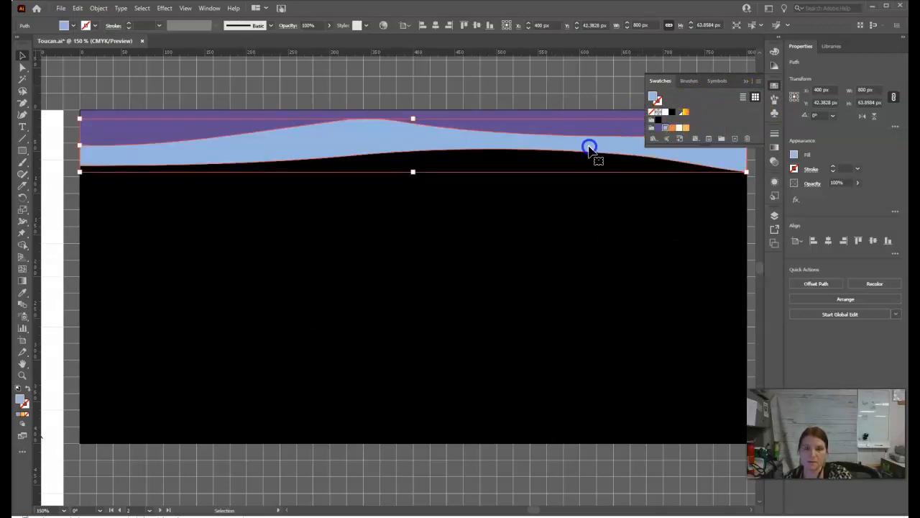
left_click(663, 130)
Step: Fill the fourth band with the orange swatch (C=0 M=55 Y=75 K=5) and the fifth with light blue, and deselect
left_click(411, 240)
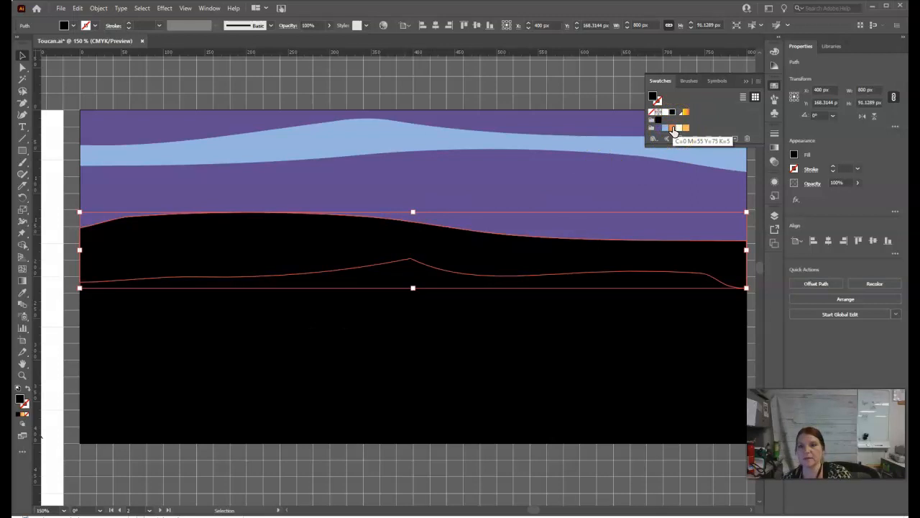
left_click(673, 129)
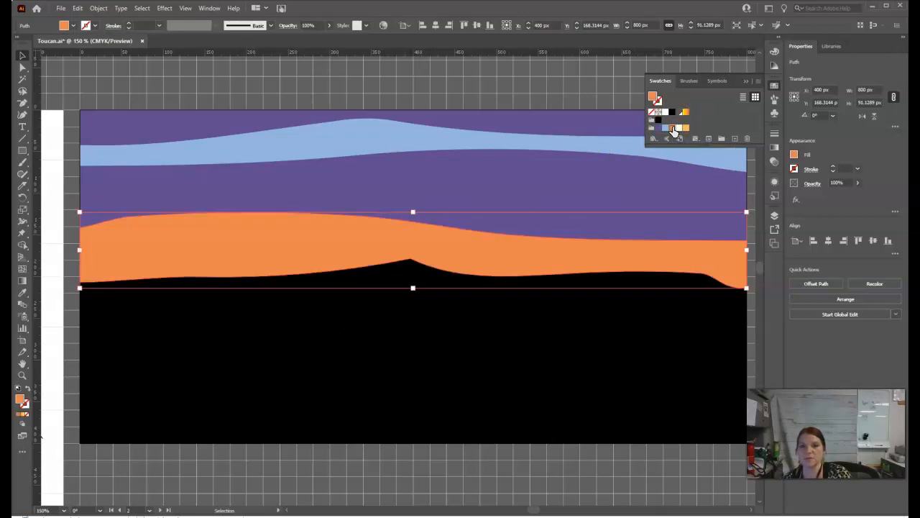
left_click(410, 275)
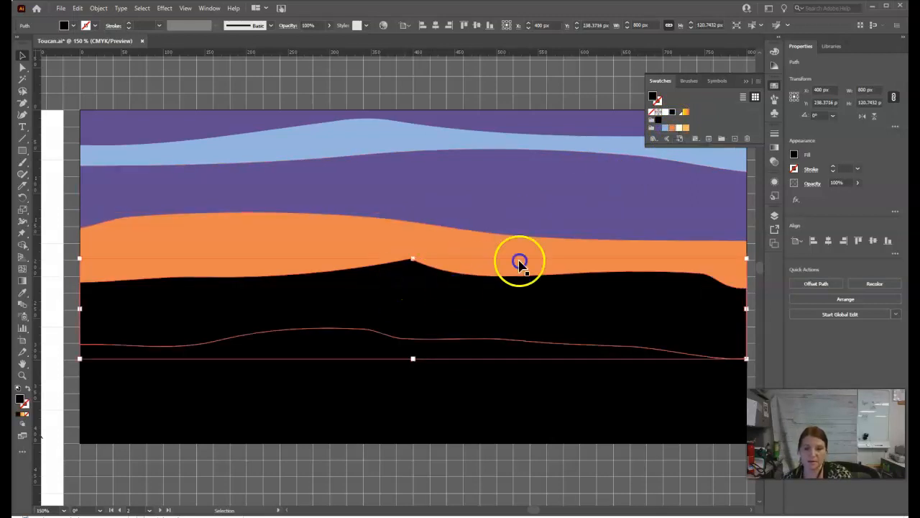
left_click(665, 127)
left_click(611, 461)
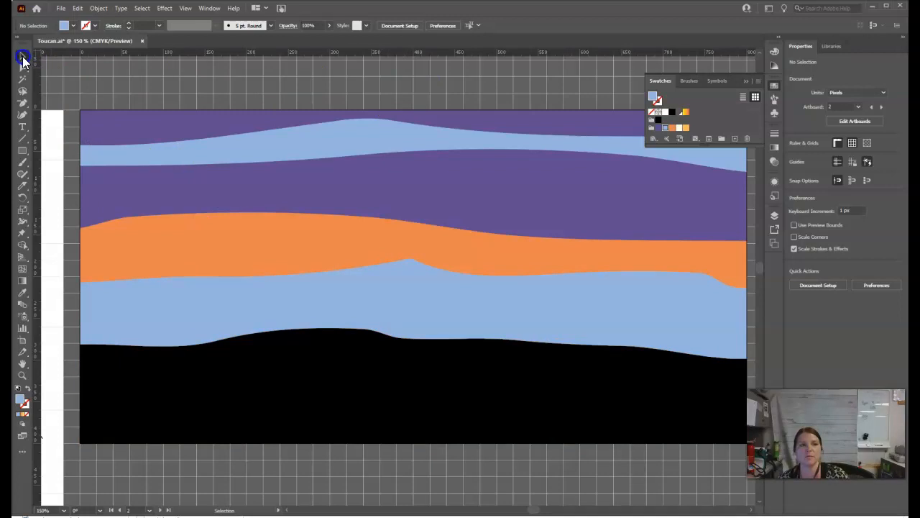
Step: Select all six bands of the rectangle, group them, and deselect the group
scroll(431, 502, "down", 1)
left_click_drag(431, 502, 433, 504)
scroll(596, 431, "up", 1)
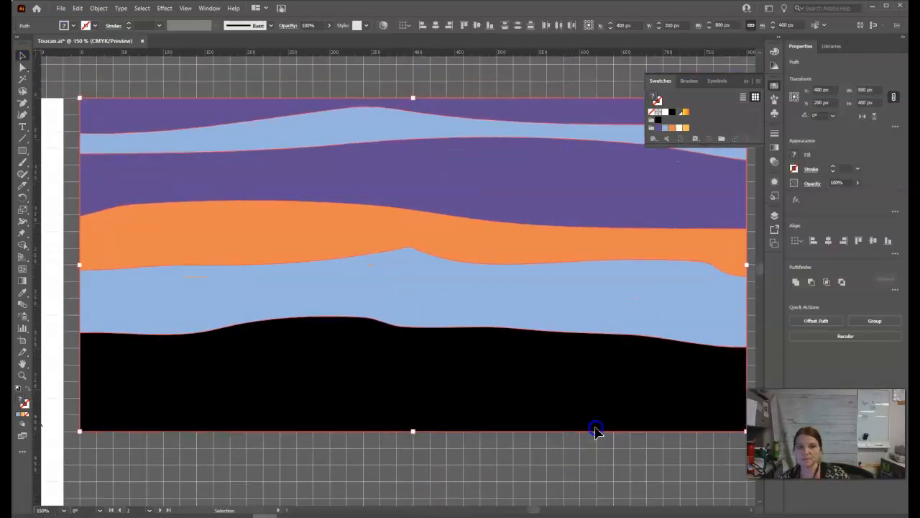
left_click(892, 328)
left_click(449, 76)
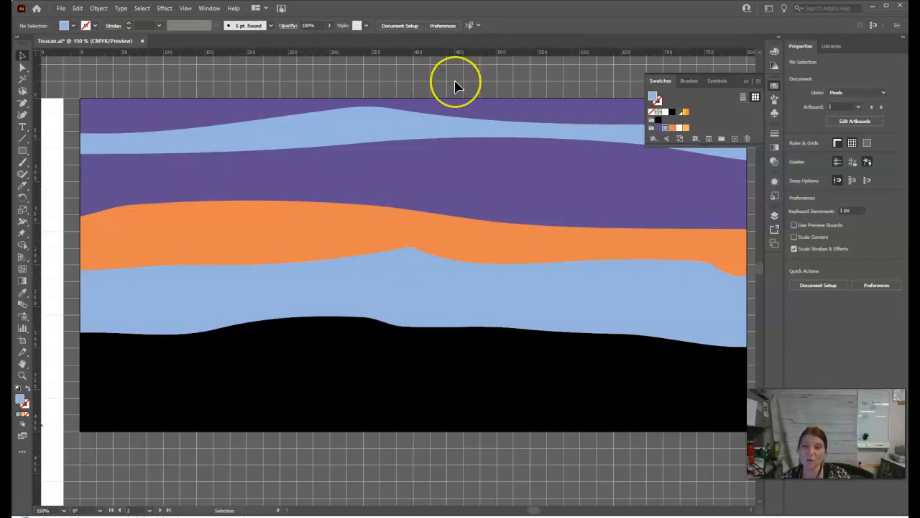
Step: Show the layers, expand the Shirt layer, and lock the group of bands inside it
left_click(216, 8)
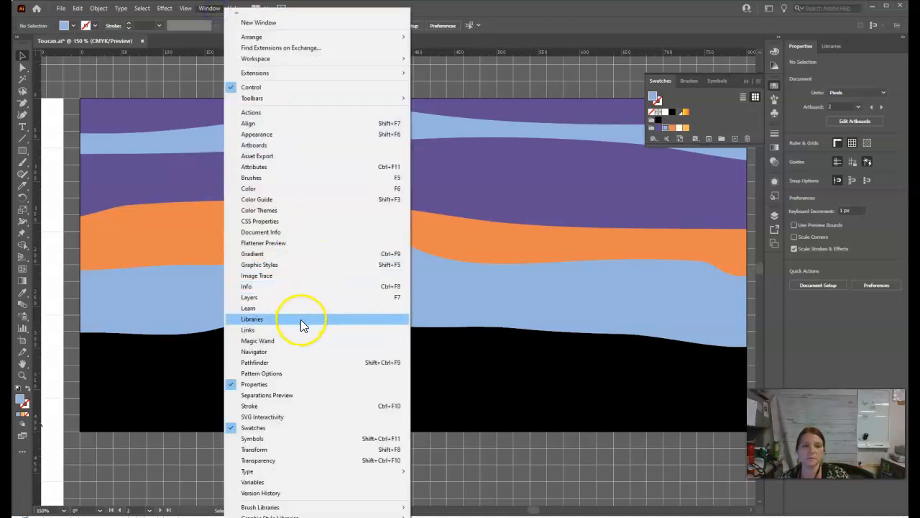
left_click(297, 297)
left_click(584, 226)
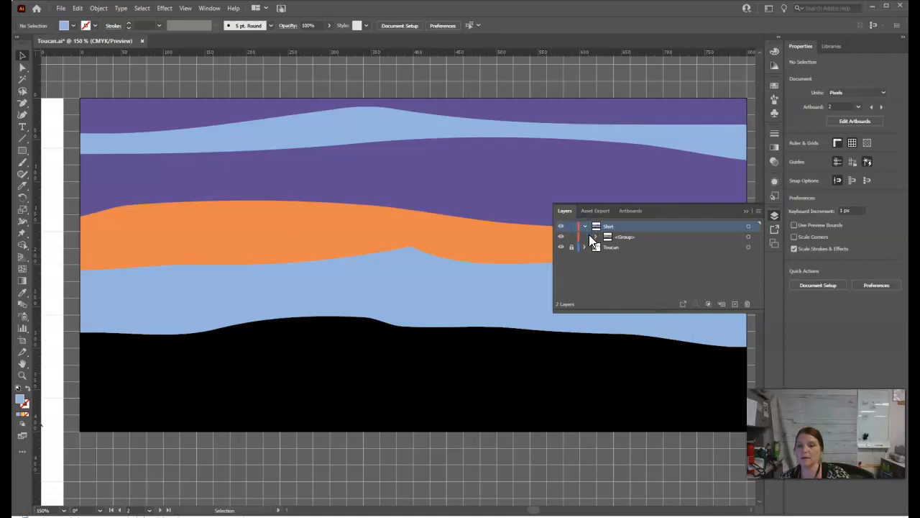
left_click(572, 237)
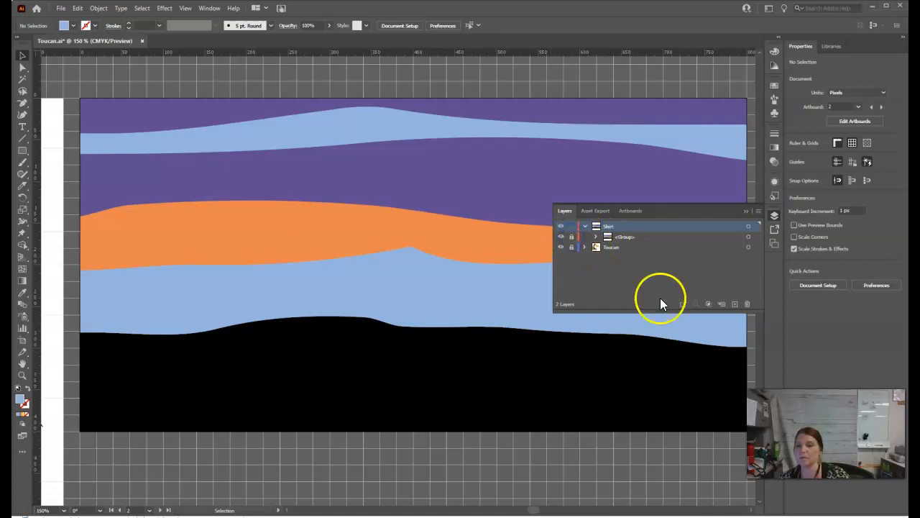
Step: Rename the locked group as Rectangle, make the Shirt layer active, and put away the Layers panel
double_click(631, 237)
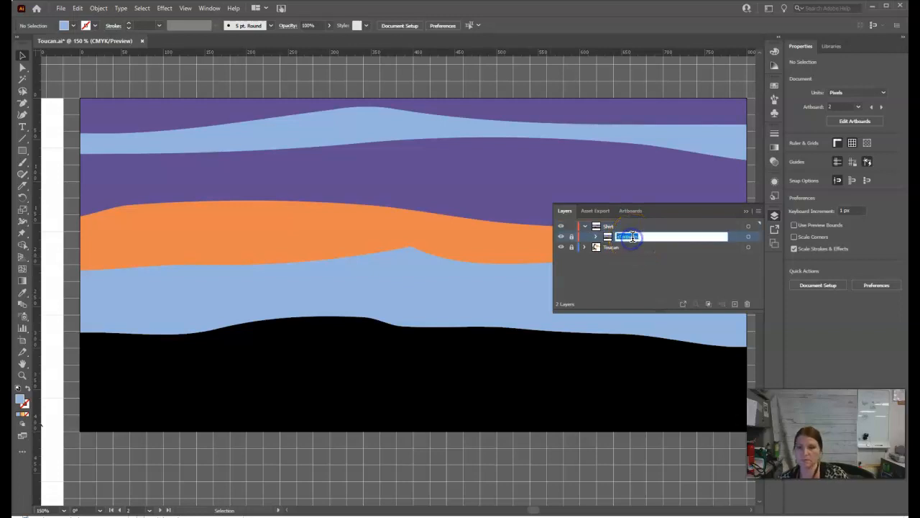
type("Rectangle")
key("Return")
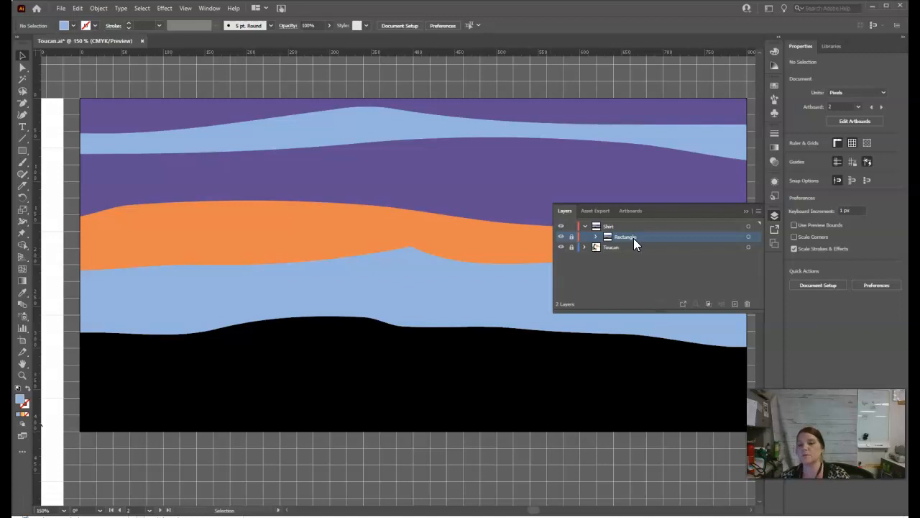
left_click(634, 226)
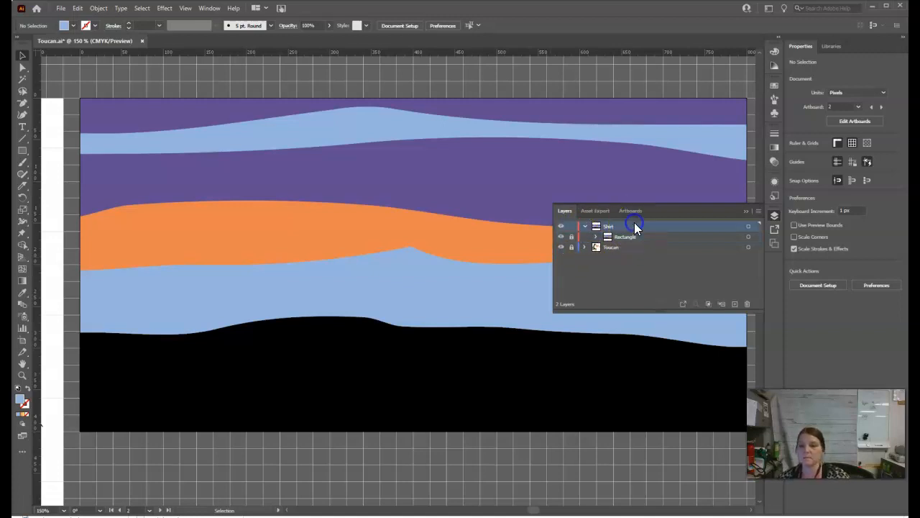
left_click(774, 217)
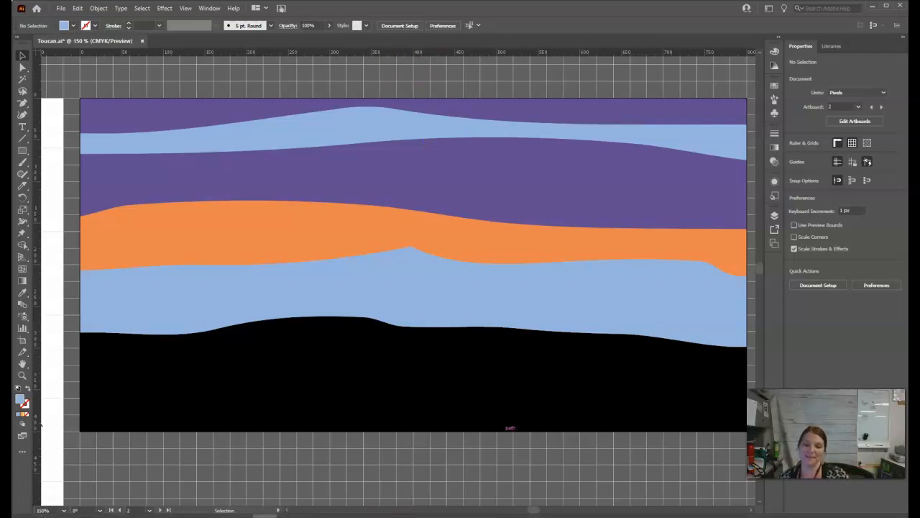
Step: Check the sample shirt artwork in Google Slides, return to Illustrator, and draw a closed, jagged palm leaf about 262 by 266 px with the Pencil tool
left_click(273, 485)
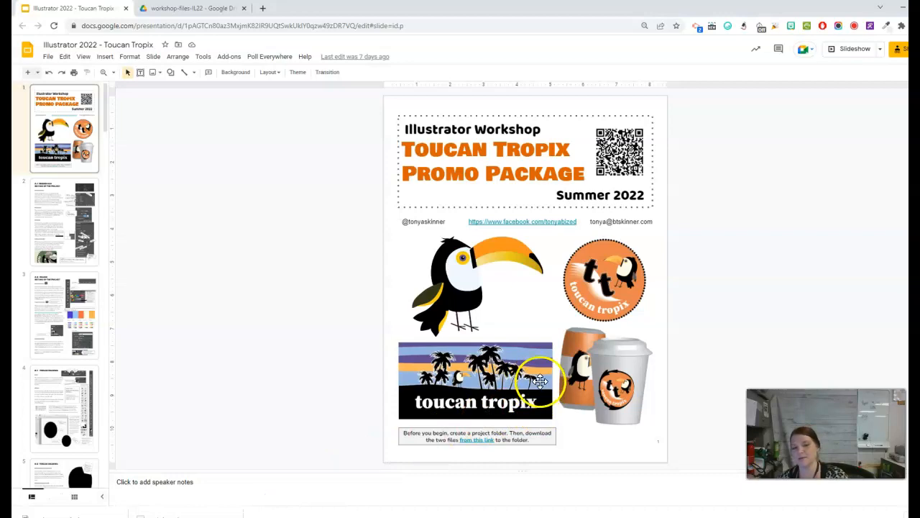
left_click(265, 515)
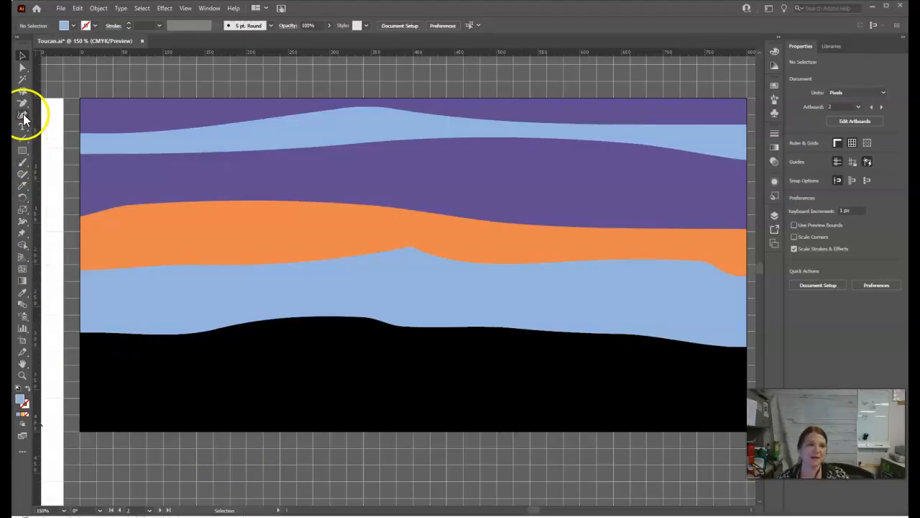
left_click(23, 178)
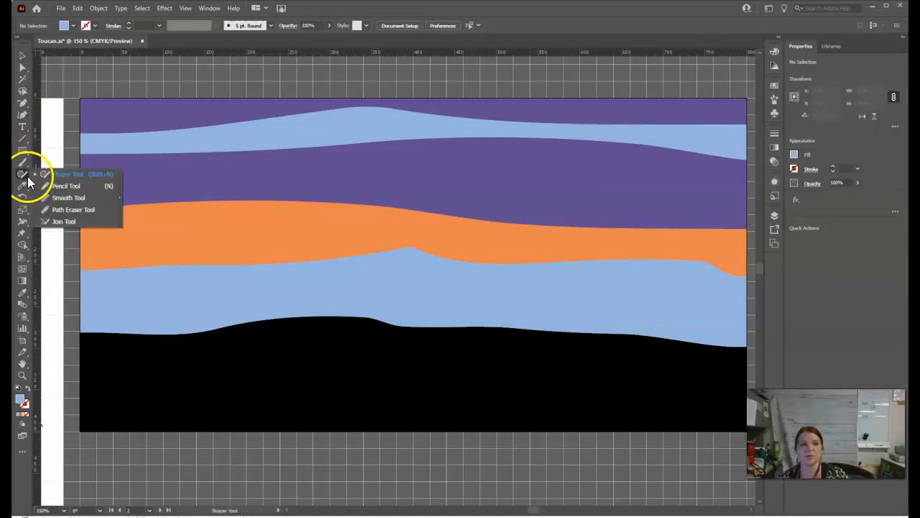
left_click(63, 185)
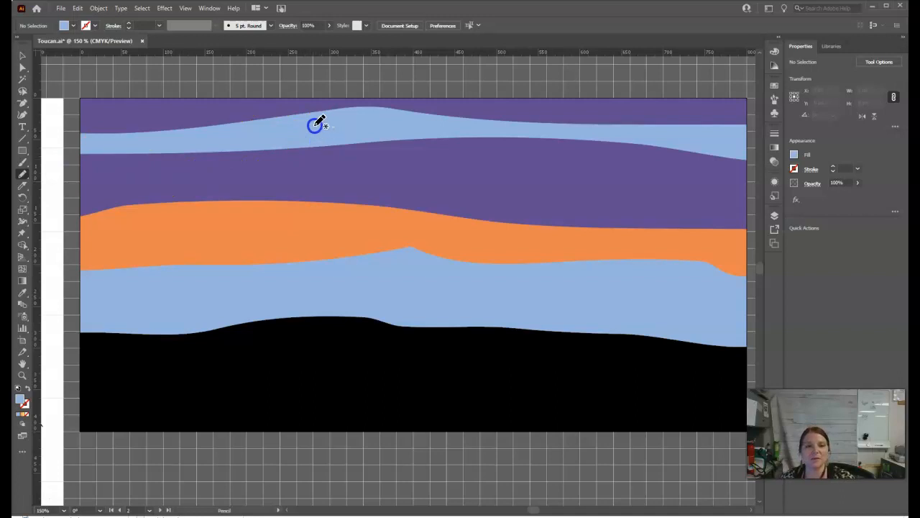
mouse_move(358, 124)
left_mouse_down()
mouse_move(285, 144)
mouse_move(269, 162)
mouse_move(287, 159)
mouse_move(237, 201)
mouse_move(261, 199)
mouse_move(204, 236)
mouse_move(231, 240)
left_mouse_up()
left_click_drag(197, 285, 234, 280)
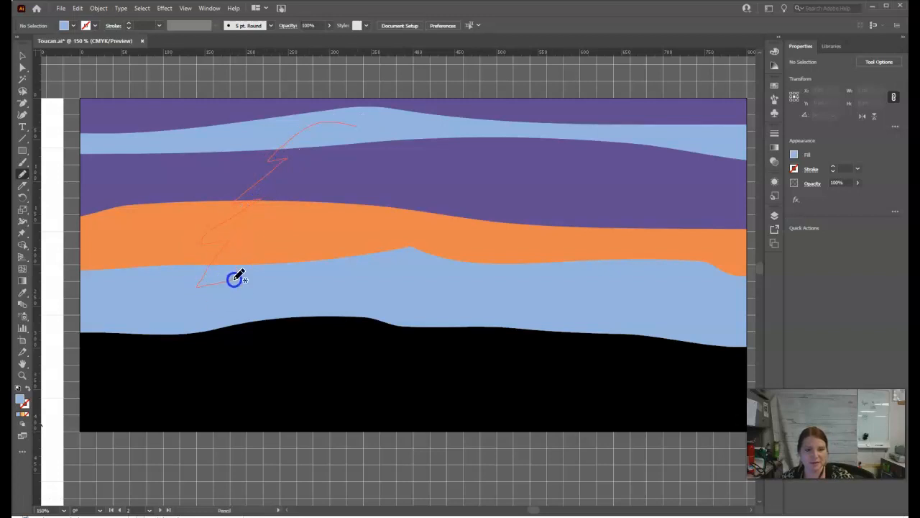
mouse_move(266, 342)
left_mouse_down()
mouse_move(276, 298)
mouse_move(302, 322)
mouse_move(318, 271)
mouse_move(349, 295)
mouse_move(344, 251)
left_mouse_up()
mouse_move(376, 213)
left_mouse_down()
mouse_move(415, 227)
mouse_move(414, 205)
left_mouse_up()
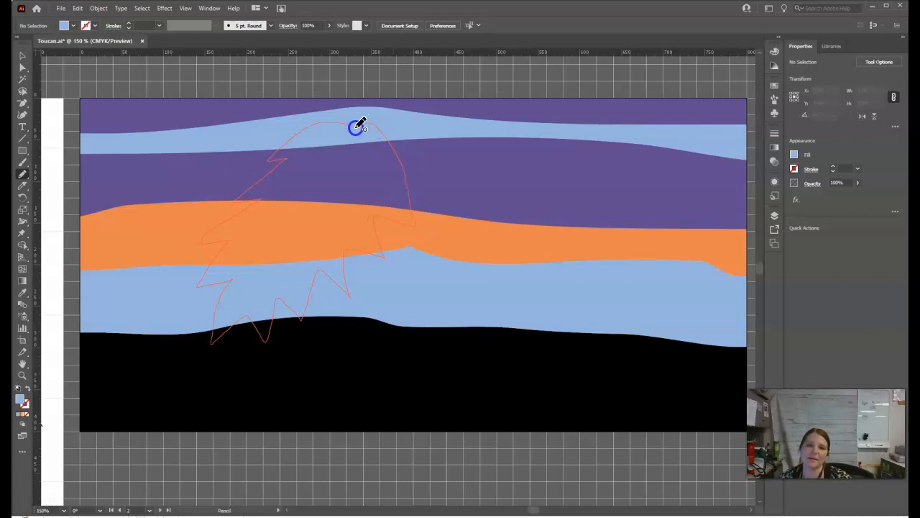
left_click_drag(356, 127, 353, 127)
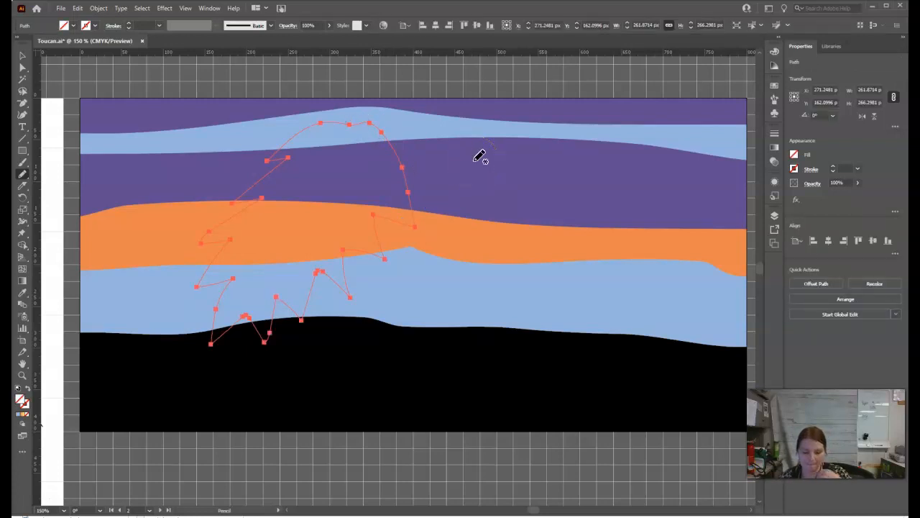
Step: Fill the drawn palm leaf shape with the black swatch
left_click(794, 154)
left_click(708, 191)
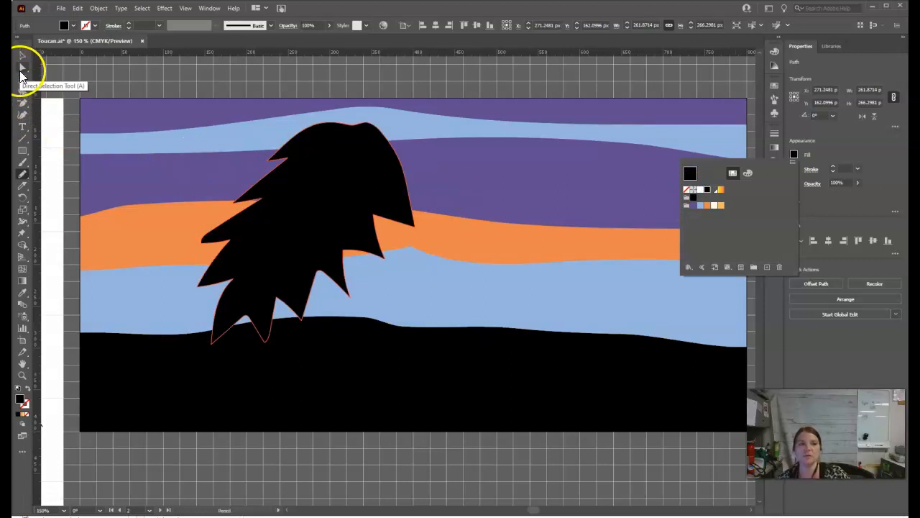
left_click(273, 151)
left_click(62, 117)
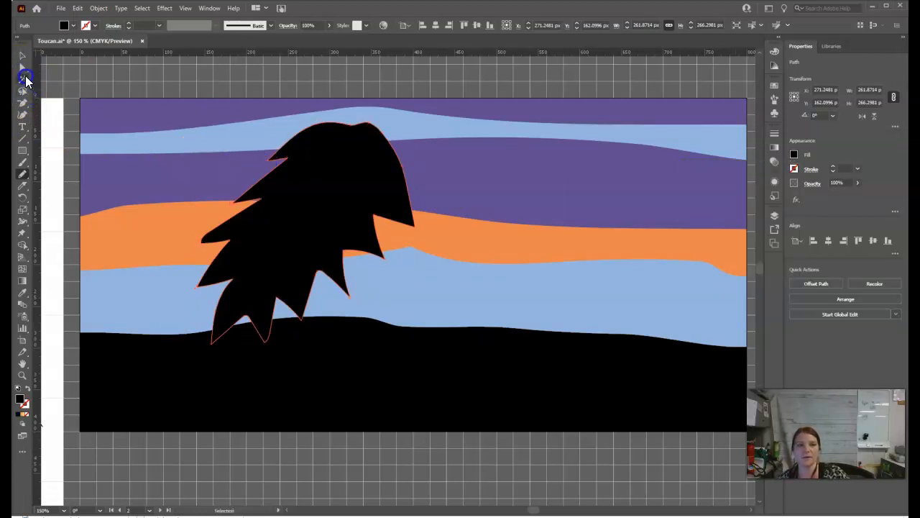
Step: Reshape the palm leaf with Direct Selection by moving anchor points at its upper curve and along its jagged tips on both sides
left_click(21, 67)
left_click(273, 162)
left_click_drag(273, 162, 258, 161)
left_click_drag(321, 125, 373, 128)
left_click_drag(415, 227, 379, 266)
left_click_drag(351, 303, 353, 304)
left_click_drag(300, 323, 302, 317)
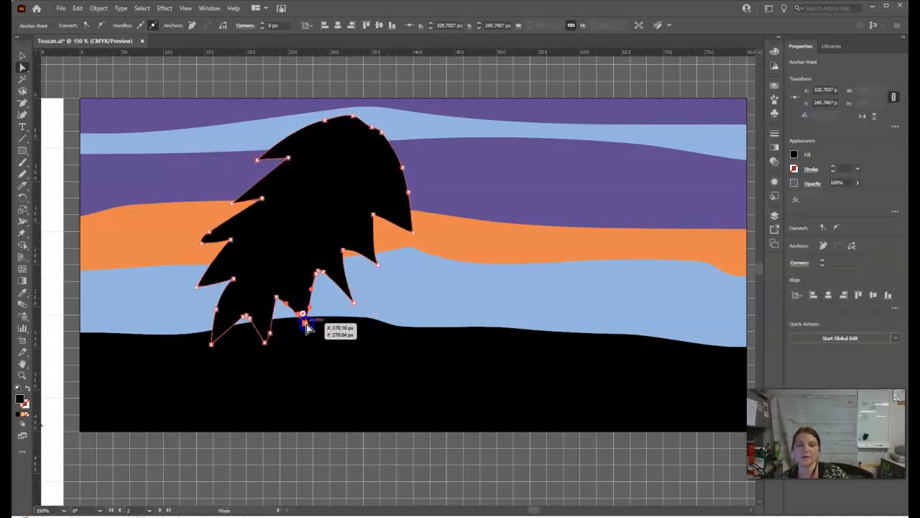